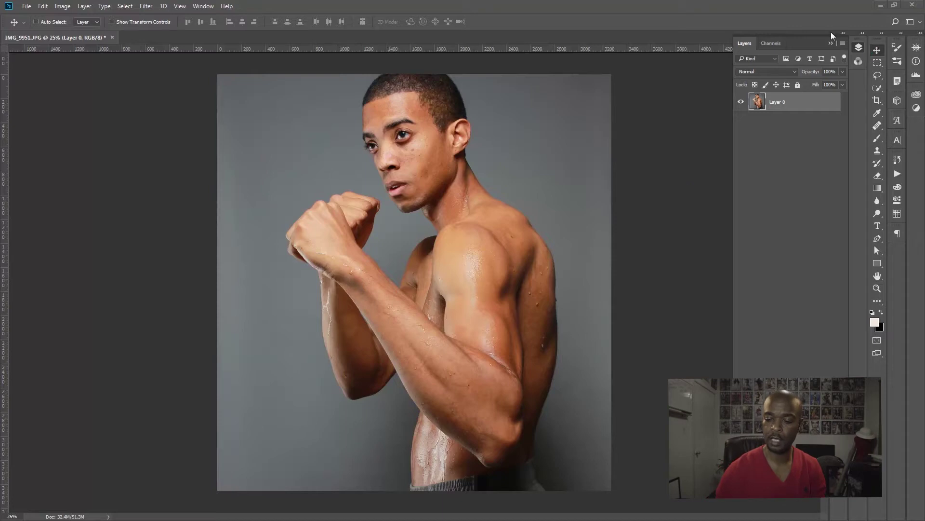
Open the photo layer in the Nik Collection filter Color Efex Pro 4.
{"action": "left_click", "coordinate": [830, 43]}
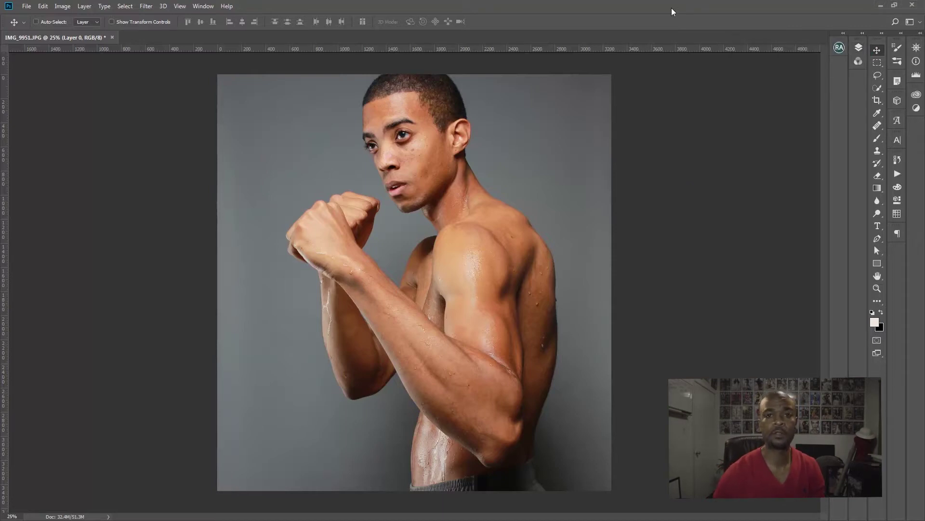
{"action": "left_click", "coordinate": [859, 47]}
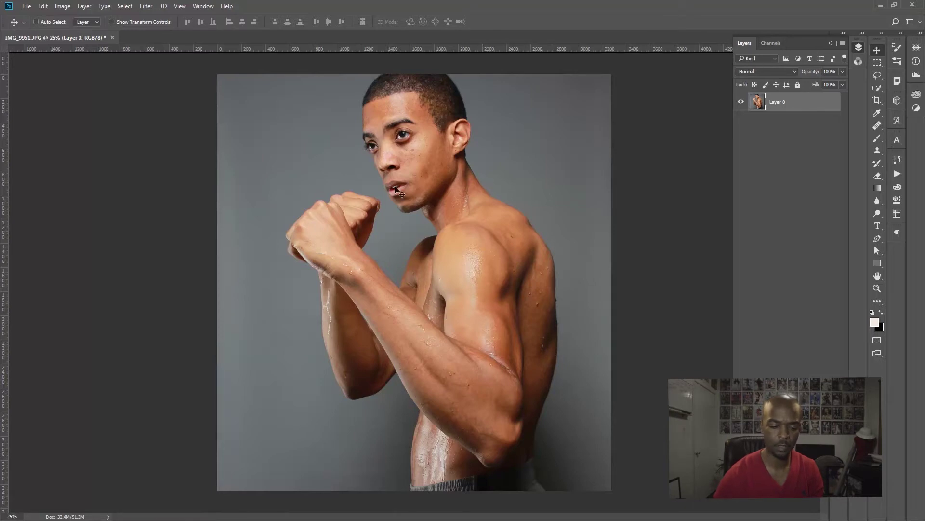
{"action": "left_click", "coordinate": [146, 6]}
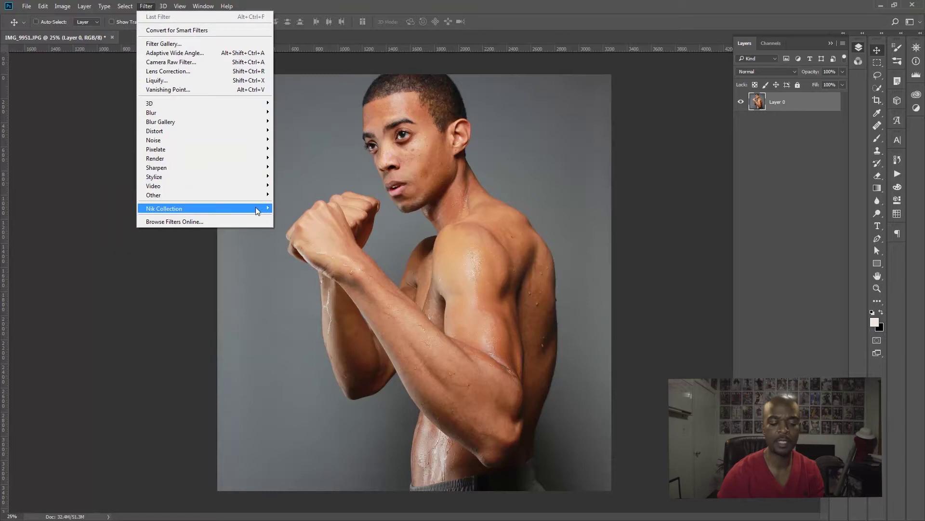
{"action": "mouse_move", "coordinate": [259, 212]}
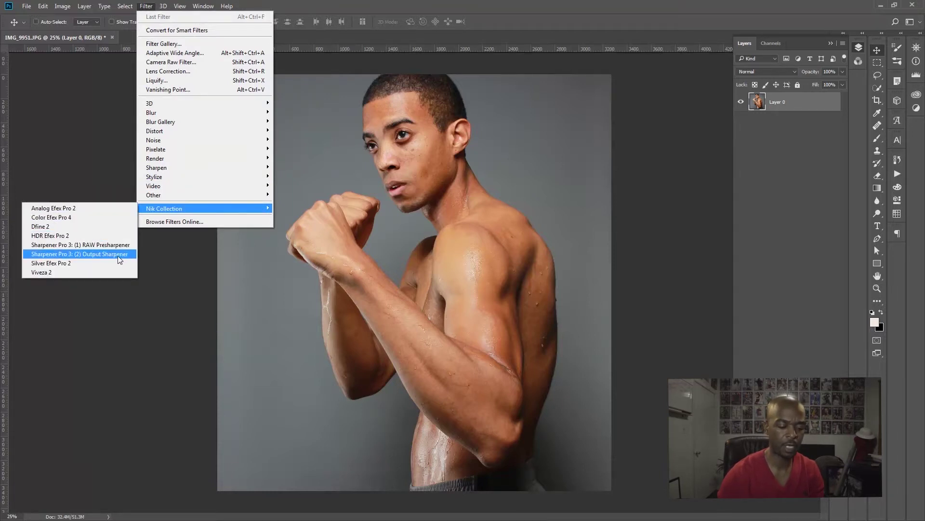
{"action": "left_click", "coordinate": [105, 221]}
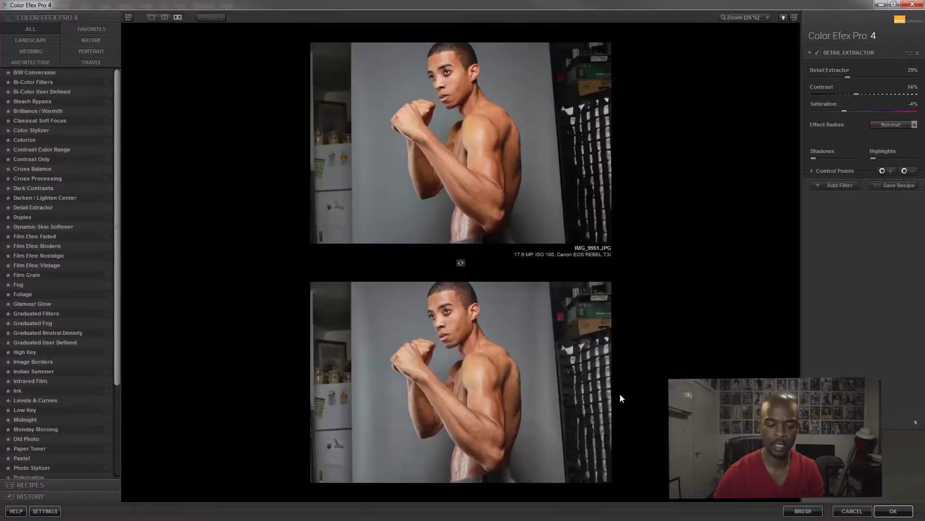
Show the photo in single image view and remove the preloaded Detail Extractor filter.
{"action": "left_click", "coordinate": [151, 17]}
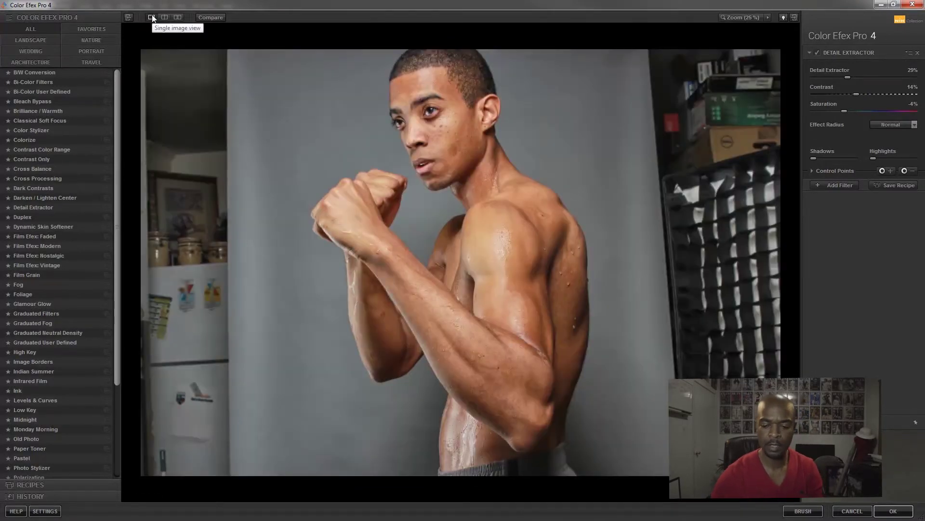
{"action": "left_click", "coordinate": [918, 54]}
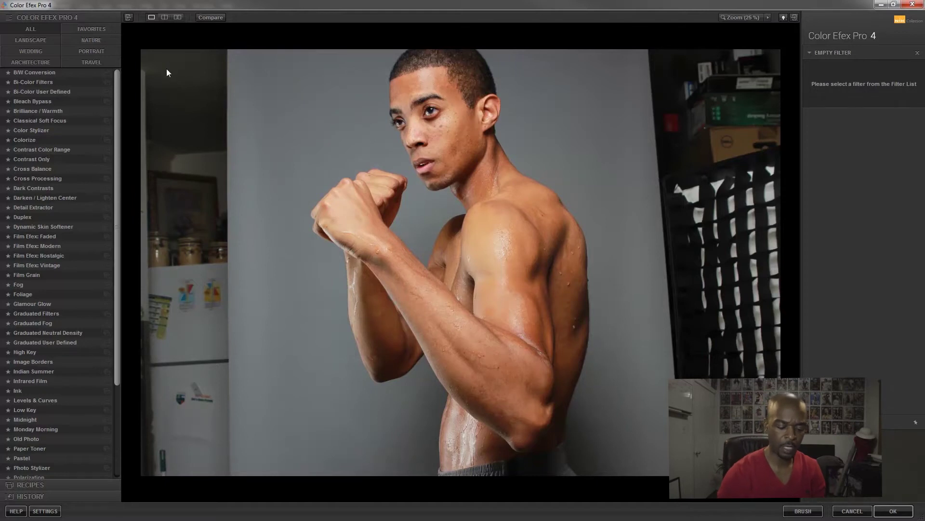
View the photo in the split and side-by-side previews, return to split, and shift the divider slightly towards the face.
{"action": "left_click", "coordinate": [165, 17]}
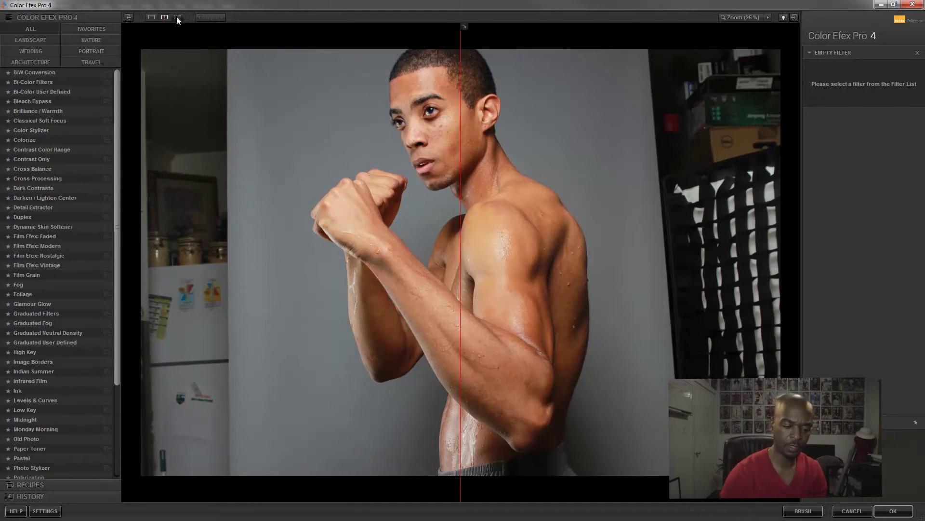
{"action": "left_click", "coordinate": [178, 17]}
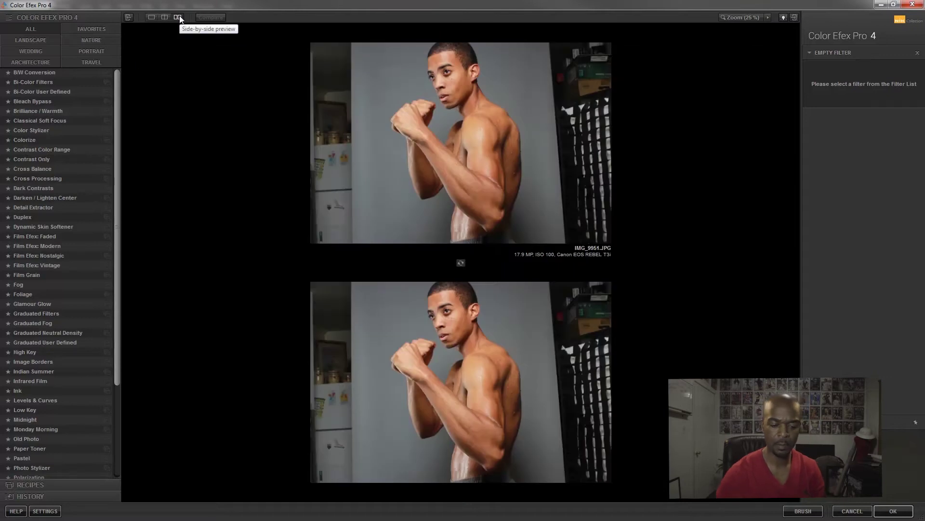
{"action": "left_click", "coordinate": [165, 17]}
{"action": "left_click_drag", "start_coordinate": [464, 335], "coordinate": [450, 367]}
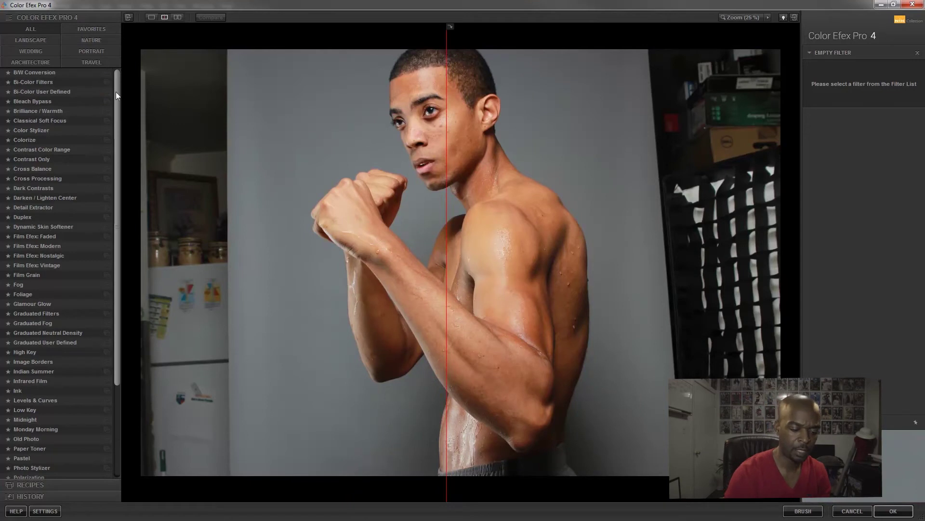
Apply the B/W Conversion filter and compare it with the original in split, side-by-side and single image views.
{"action": "left_click", "coordinate": [56, 74]}
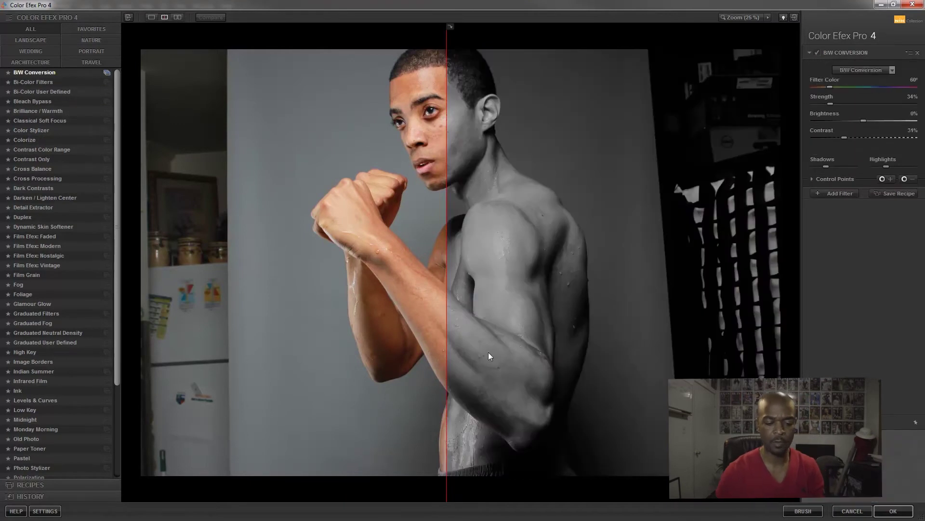
{"action": "left_click_drag", "start_coordinate": [446, 376], "coordinate": [413, 378]}
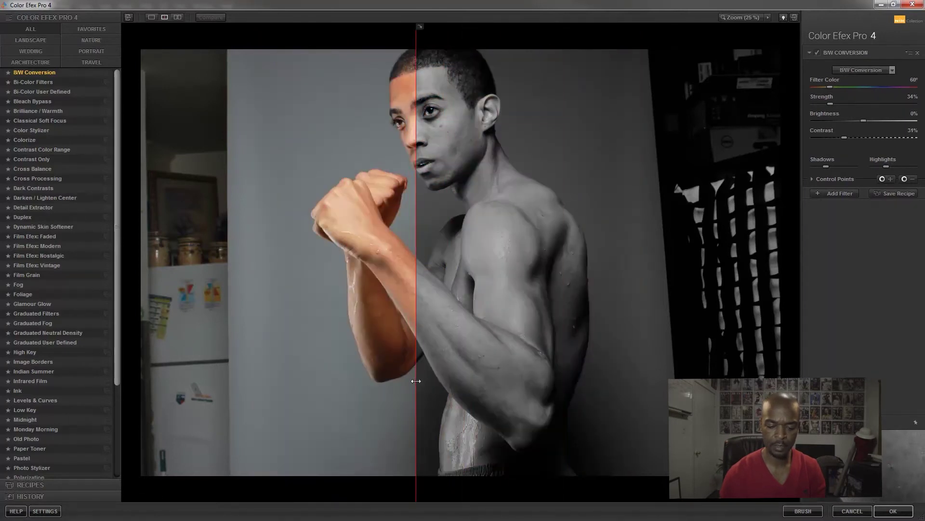
{"action": "left_click", "coordinate": [178, 17]}
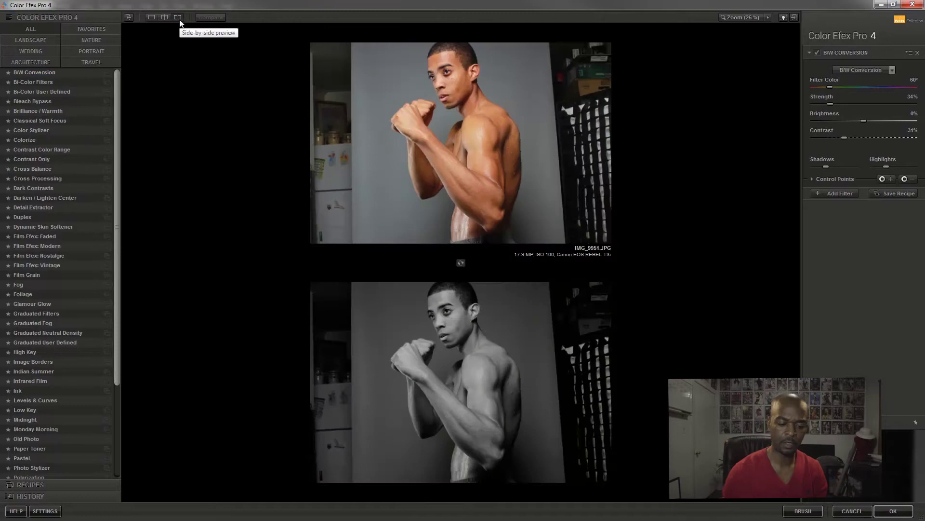
{"action": "left_click", "coordinate": [165, 18]}
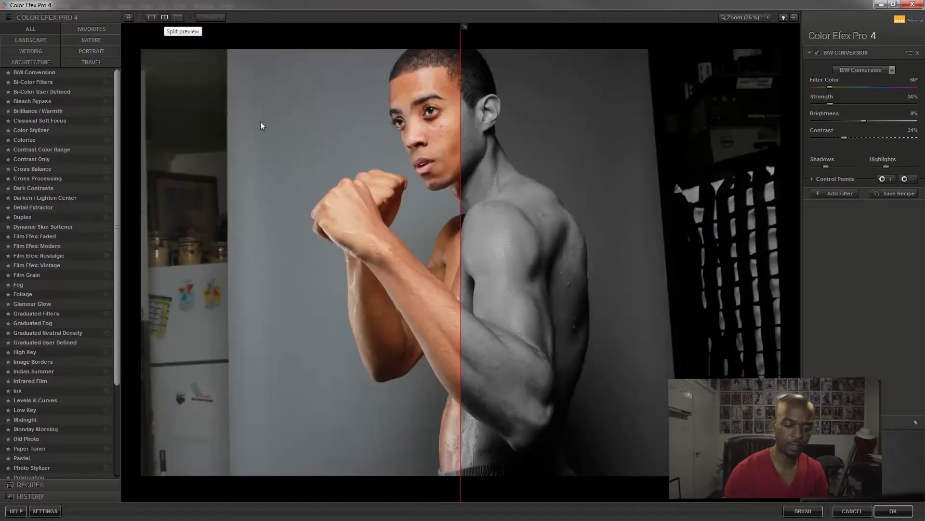
{"action": "left_click", "coordinate": [152, 18]}
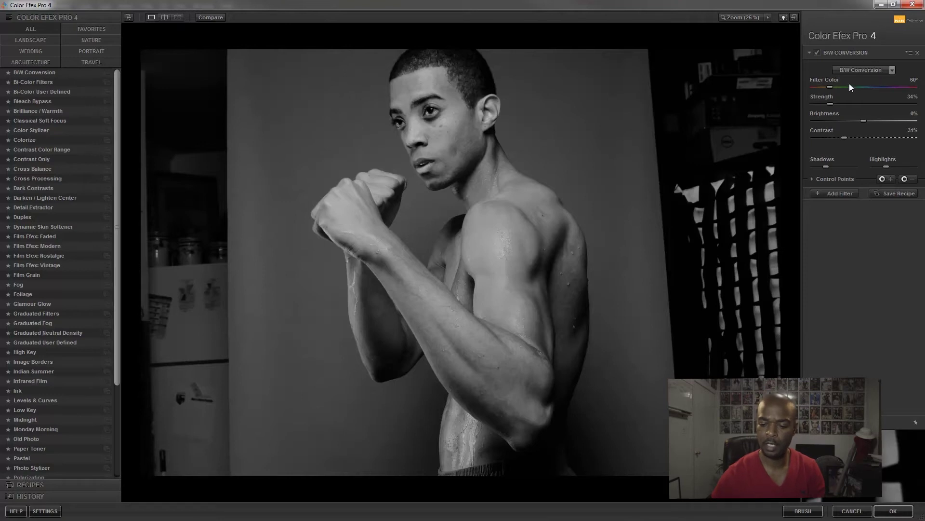
Adjust the B/W Conversion to 46% strength, 1% brightness and 43% contrast.
{"action": "mouse_move", "coordinate": [834, 103]}
{"action": "left_mouse_down"}
{"action": "mouse_move", "coordinate": [874, 104]}
{"action": "mouse_move", "coordinate": [840, 105]}
{"action": "left_mouse_up"}
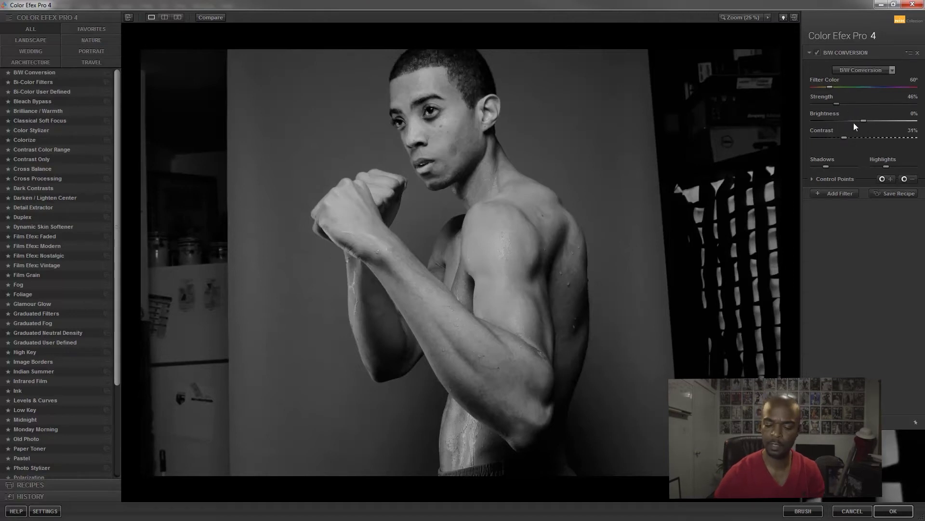
{"action": "mouse_move", "coordinate": [865, 122]}
{"action": "left_mouse_down"}
{"action": "mouse_move", "coordinate": [846, 120]}
{"action": "mouse_move", "coordinate": [876, 121]}
{"action": "left_mouse_up"}
{"action": "left_click", "coordinate": [872, 138]}
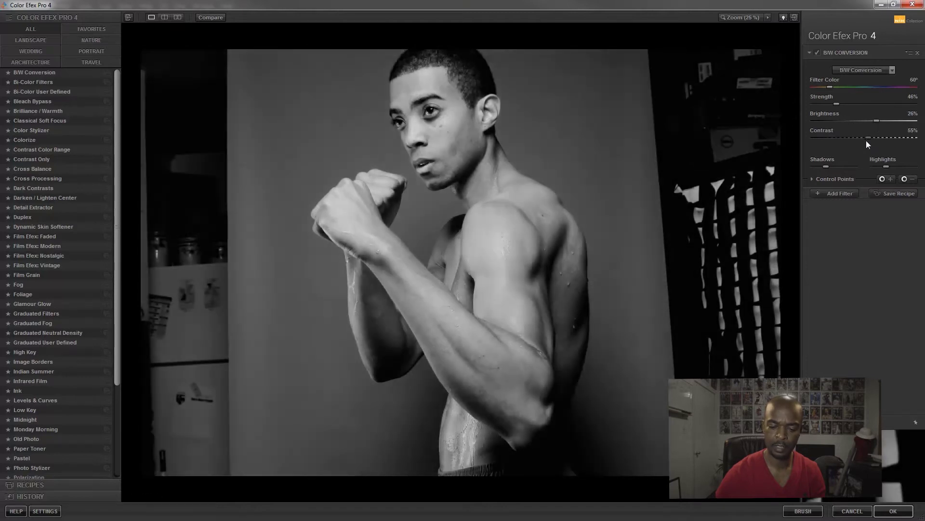
{"action": "left_click", "coordinate": [866, 121]}
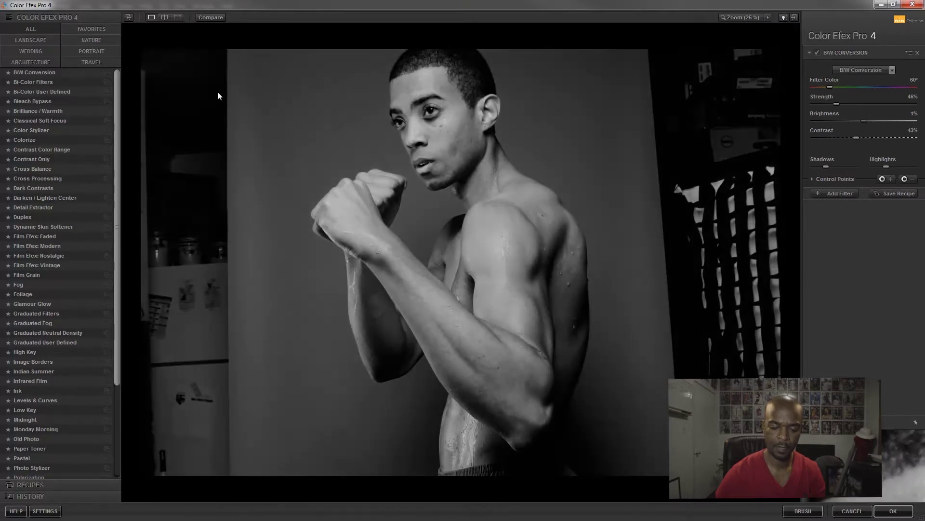
Replace the black-and-white effect with Bi-Color Filters using the Cool/Warm 1 color set.
{"action": "left_click", "coordinate": [47, 82]}
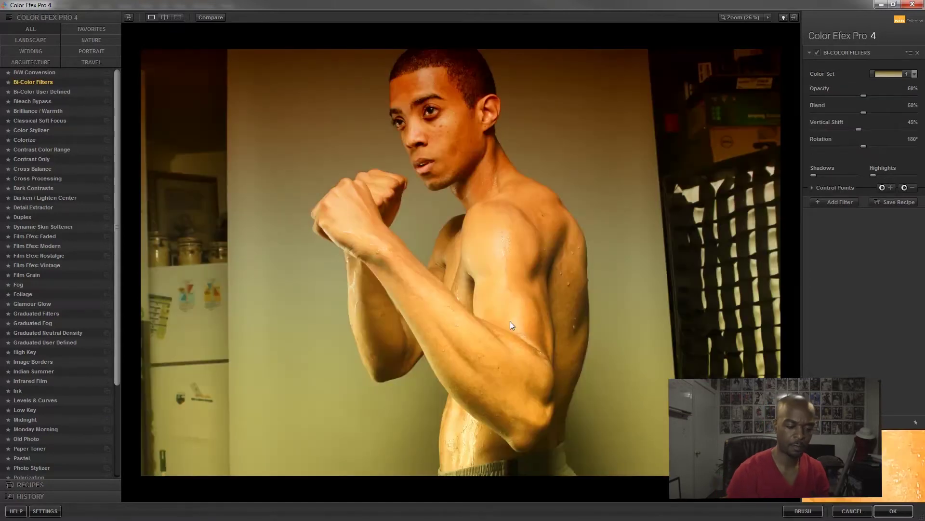
{"action": "left_click", "coordinate": [913, 74]}
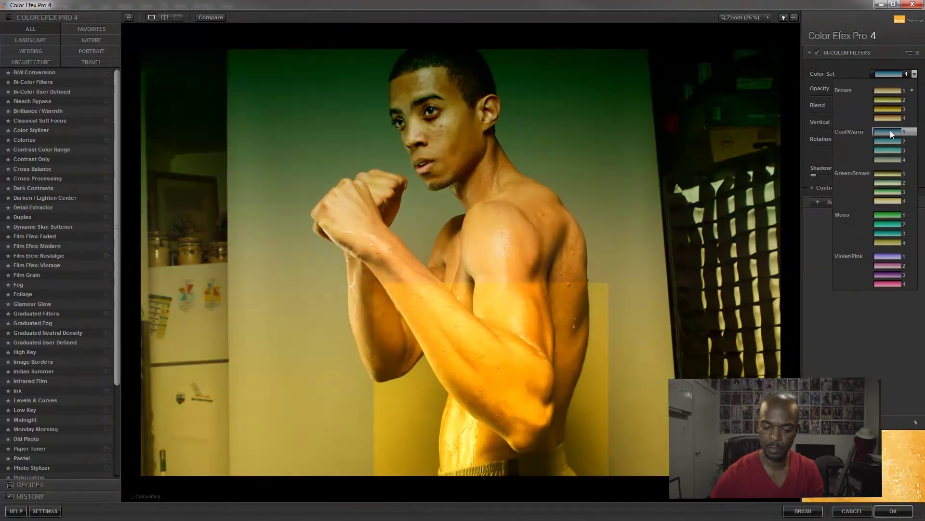
{"action": "left_click", "coordinate": [887, 133]}
Set the Bi-Color filter's blend to 47%, vertical shift to 42% and rotation to 0°.
{"action": "left_click_drag", "start_coordinate": [864, 112], "coordinate": [883, 112]}
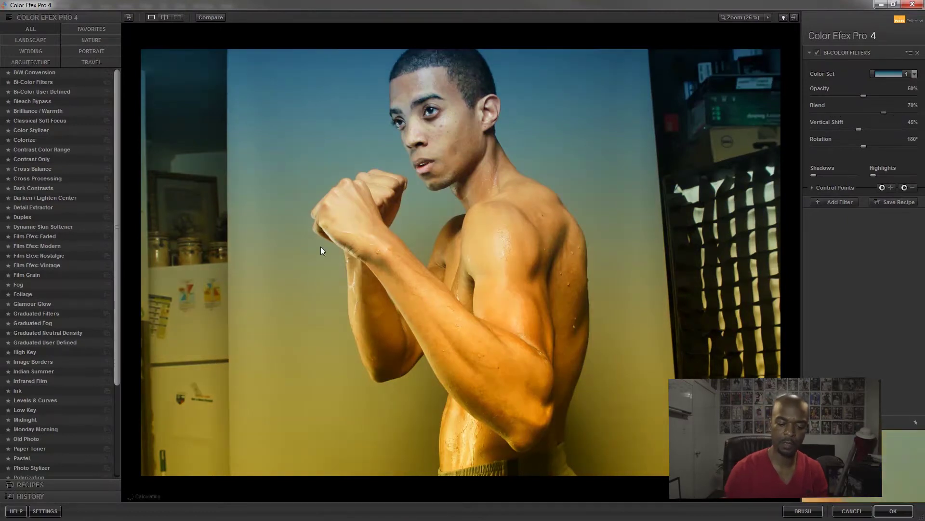
{"action": "left_click", "coordinate": [860, 112]}
{"action": "left_click_drag", "start_coordinate": [859, 129], "coordinate": [911, 138]}
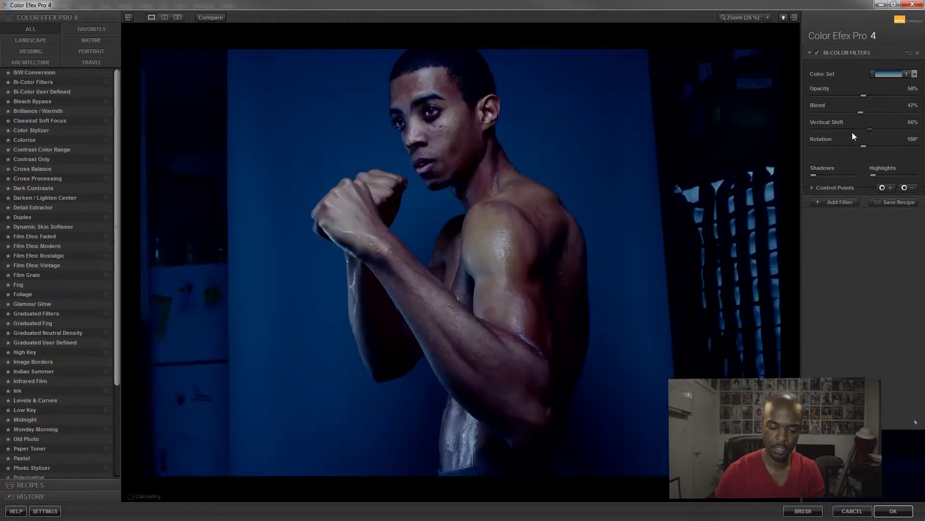
{"action": "left_click", "coordinate": [836, 130]}
{"action": "left_click_drag", "start_coordinate": [845, 131], "coordinate": [796, 152]}
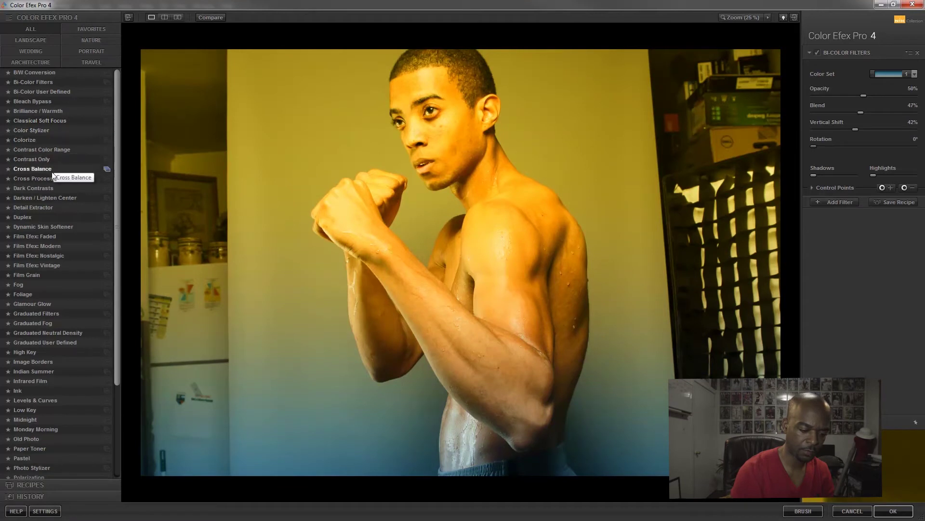
Switch the photo to the Detail Extractor filter and hide the filter list to enlarge the preview.
{"action": "left_click", "coordinate": [48, 208]}
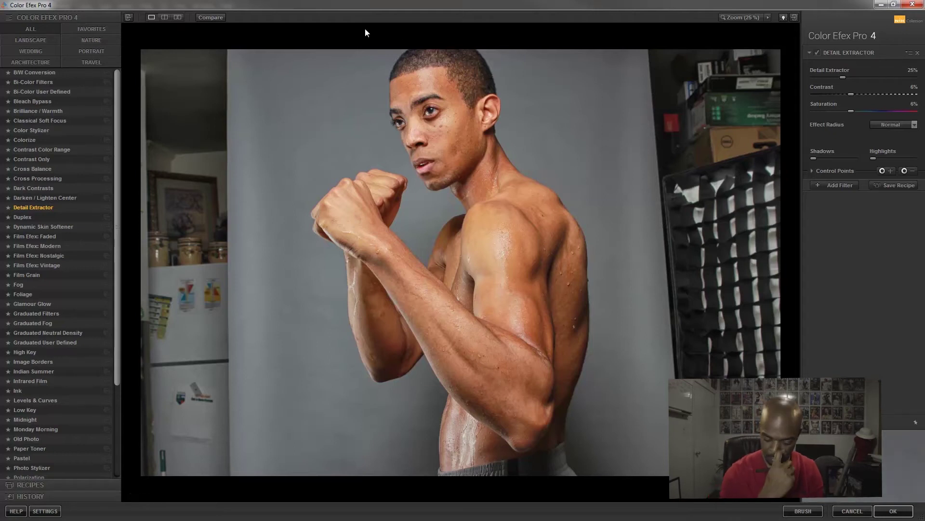
{"action": "left_click", "coordinate": [129, 18]}
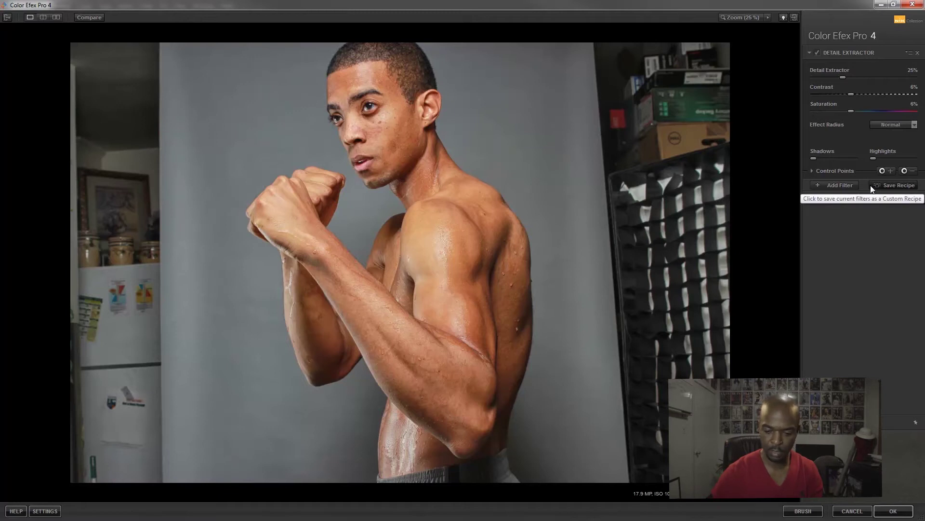
Cycle the preview background through white and grey back to black and hide the filter settings.
{"action": "left_click", "coordinate": [785, 17]}
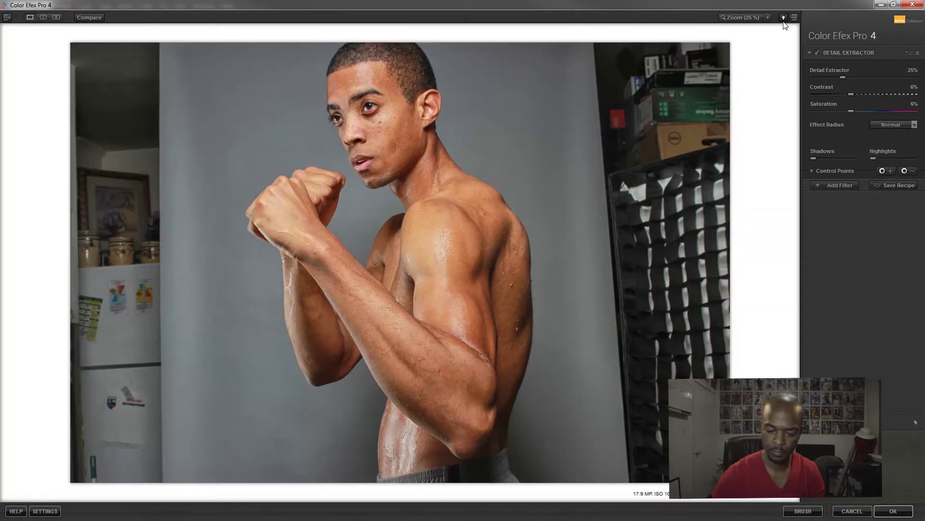
{"action": "left_click", "coordinate": [785, 17]}
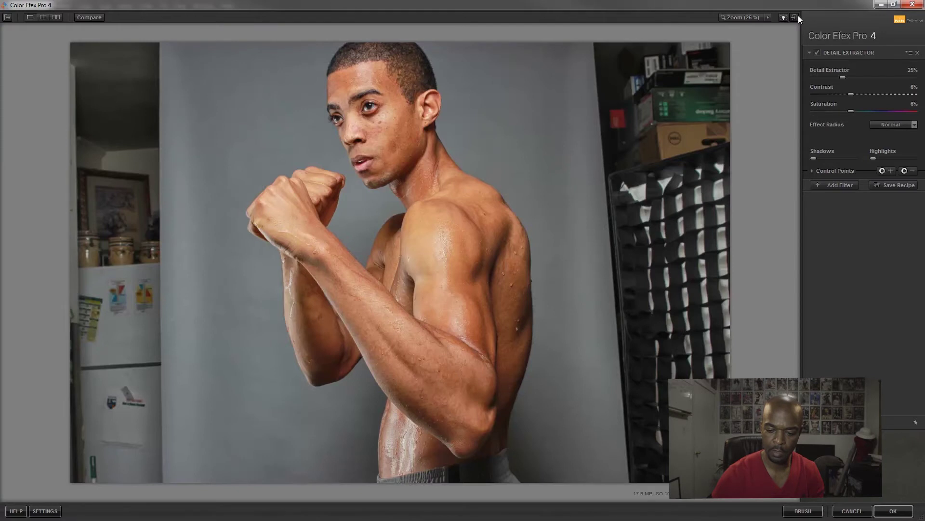
{"action": "left_click", "coordinate": [795, 17]}
{"action": "left_click", "coordinate": [795, 17]}
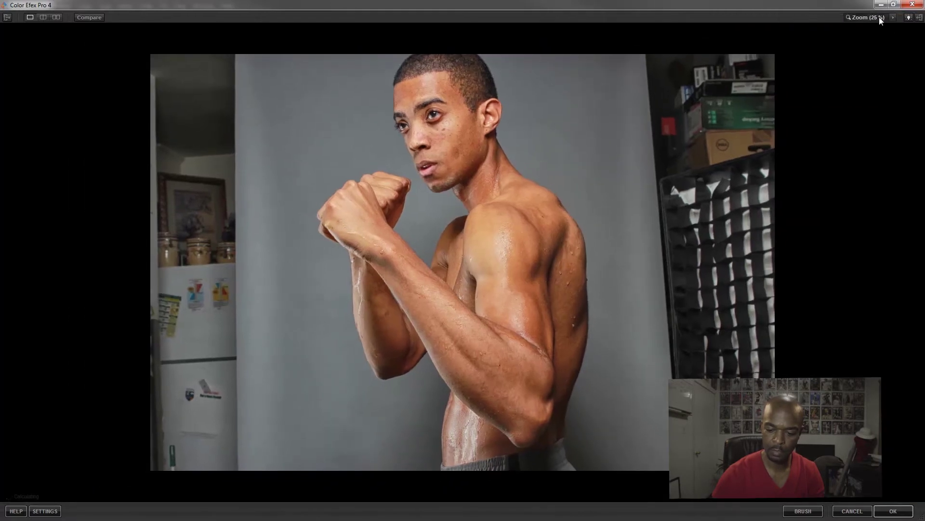
Zoom the preview to 100% on the man's face and show the filter settings again.
{"action": "left_click", "coordinate": [893, 18]}
{"action": "left_click", "coordinate": [910, 48]}
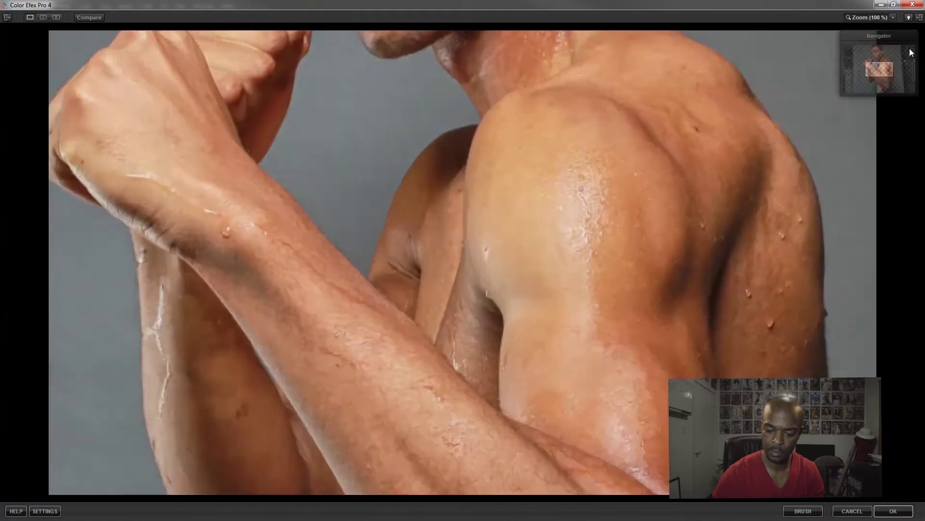
{"action": "left_click_drag", "start_coordinate": [883, 66], "coordinate": [878, 57]}
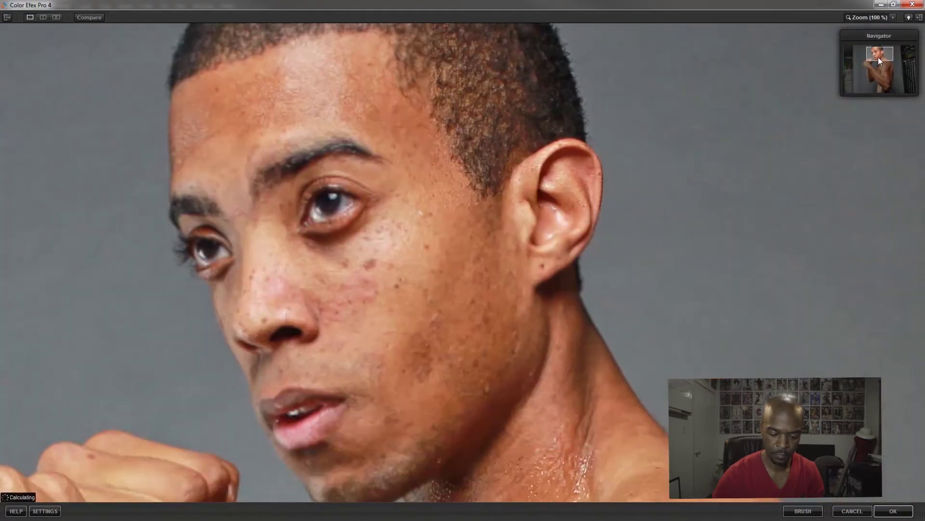
{"action": "left_click", "coordinate": [921, 19]}
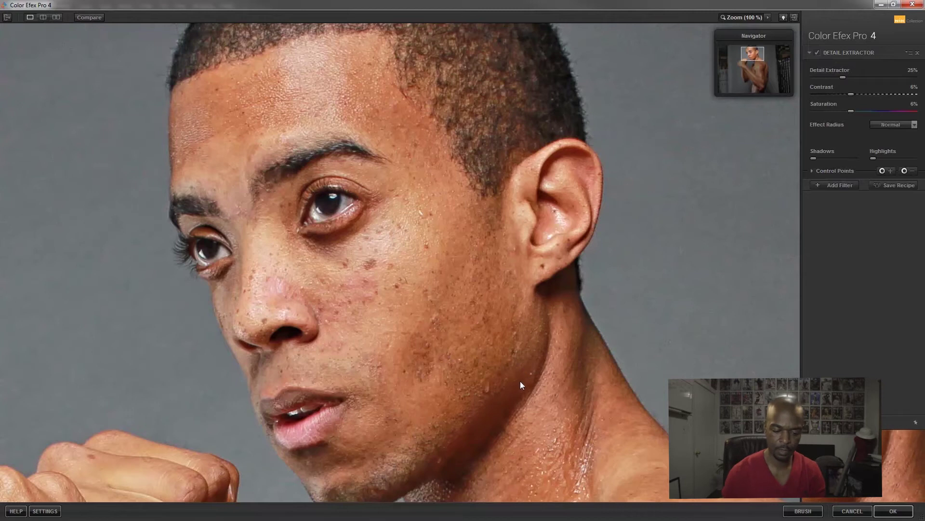
Compare the Detail Extractor effect with the original in split preview, sweeping the divider across the face to its front edge.
{"action": "left_click", "coordinate": [43, 18]}
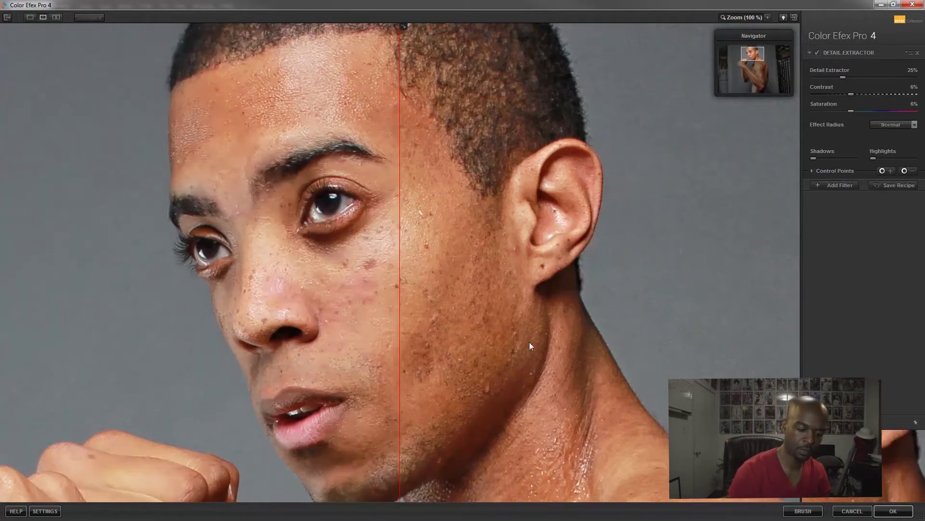
{"action": "left_click_drag", "start_coordinate": [399, 411], "coordinate": [373, 393]}
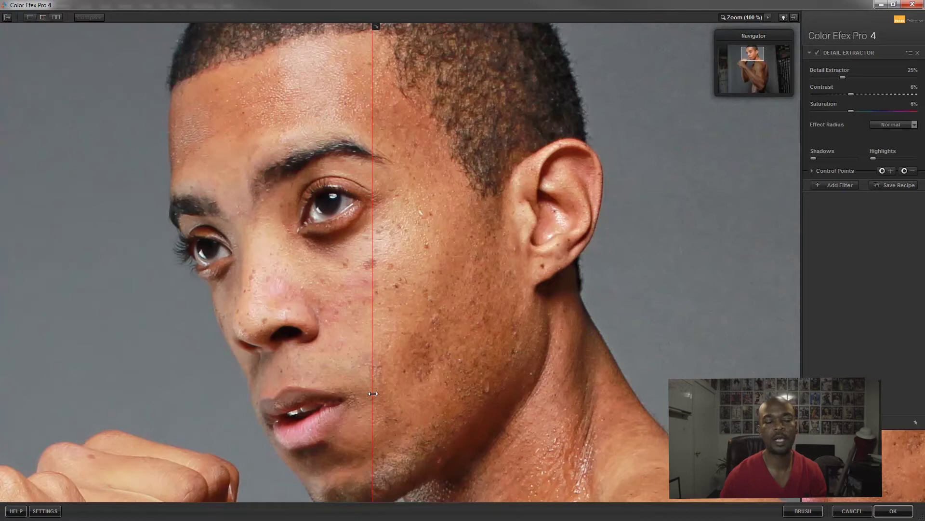
{"action": "left_click_drag", "start_coordinate": [374, 388], "coordinate": [285, 376]}
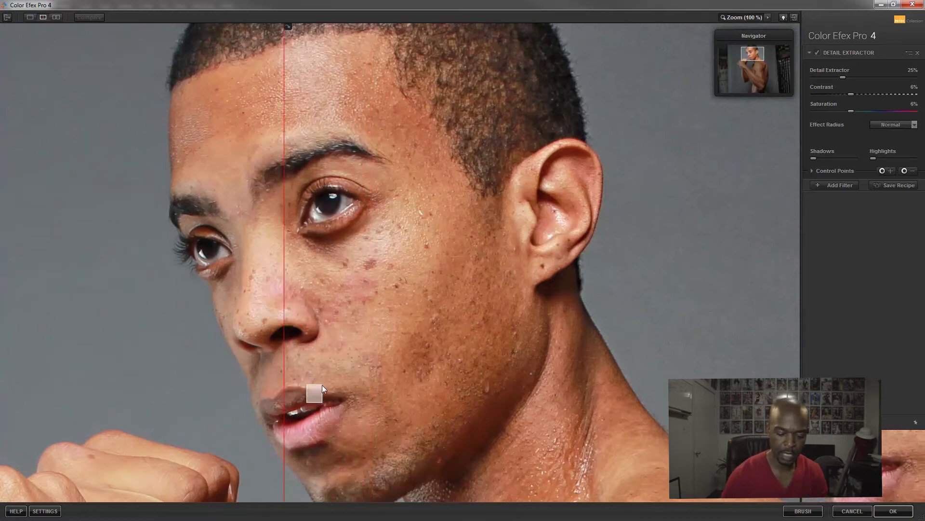
{"action": "left_click_drag", "start_coordinate": [284, 332], "coordinate": [181, 318]}
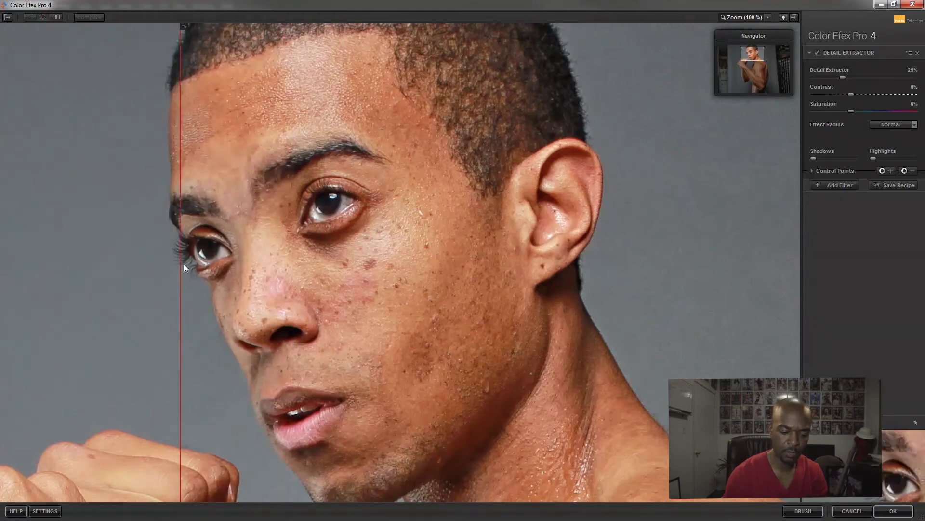
Move the split divider just off the face and set Detail Extractor to 38%, Contrast to -4% and Saturation to 16%.
{"action": "left_click_drag", "start_coordinate": [181, 274], "coordinate": [167, 381]}
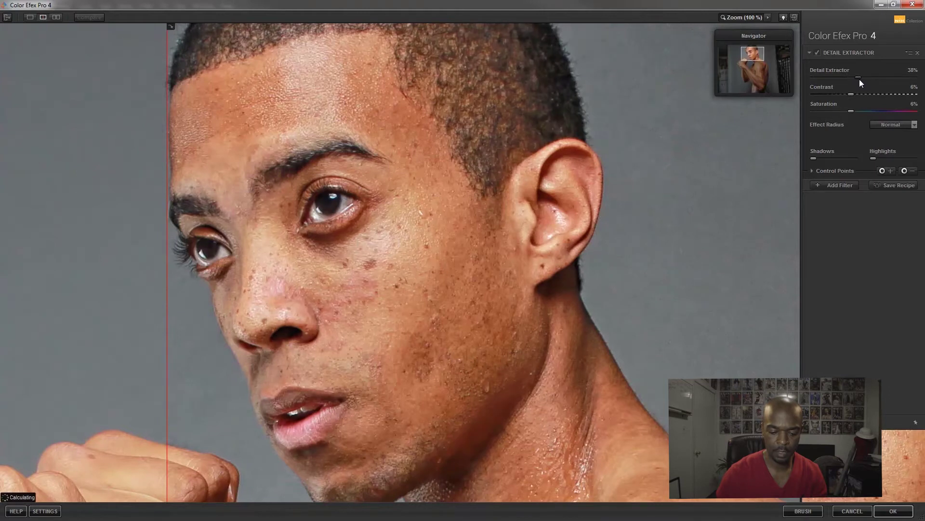
{"action": "left_click_drag", "start_coordinate": [873, 93], "coordinate": [883, 91]}
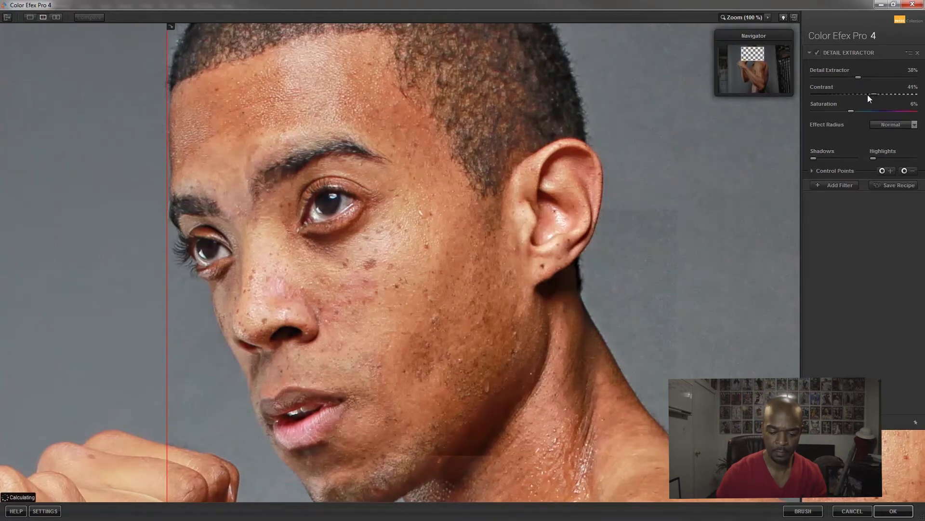
{"action": "left_click_drag", "start_coordinate": [866, 95], "coordinate": [844, 71]}
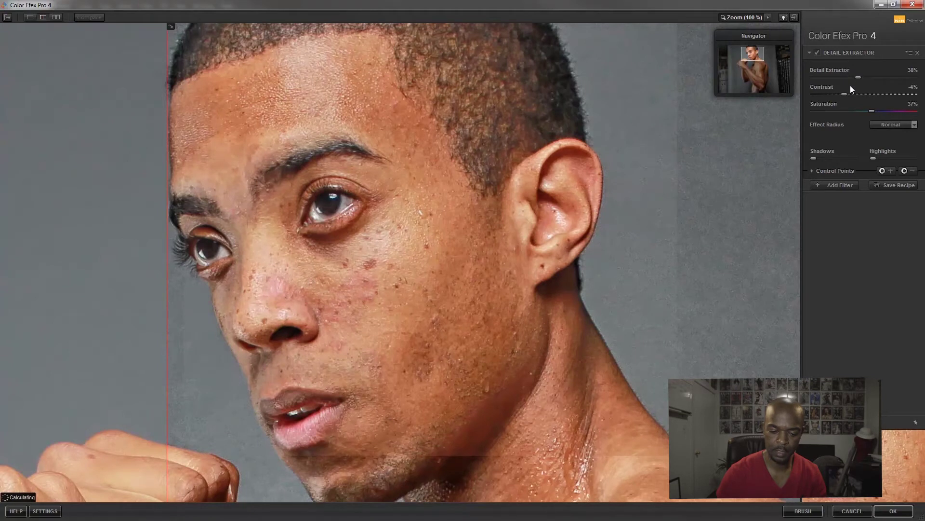
{"action": "left_click_drag", "start_coordinate": [871, 111], "coordinate": [843, 112]}
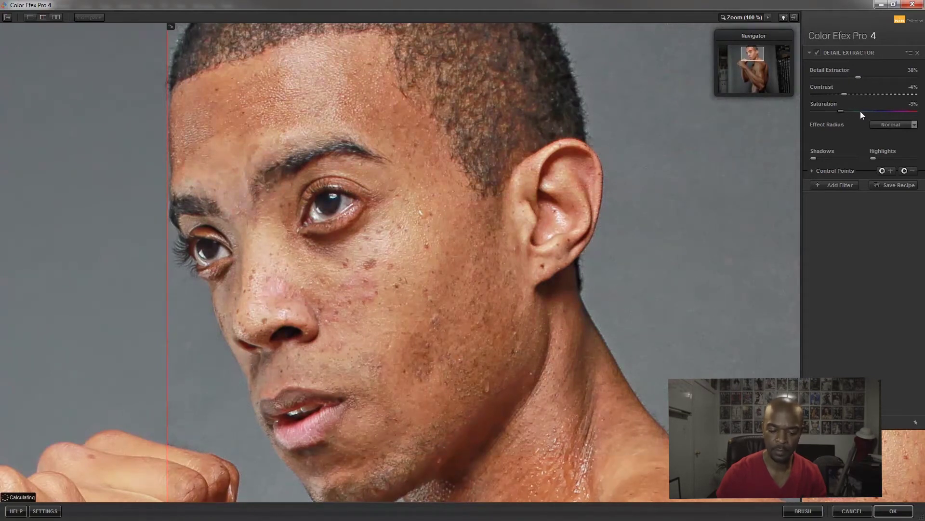
{"action": "left_click", "coordinate": [859, 111]}
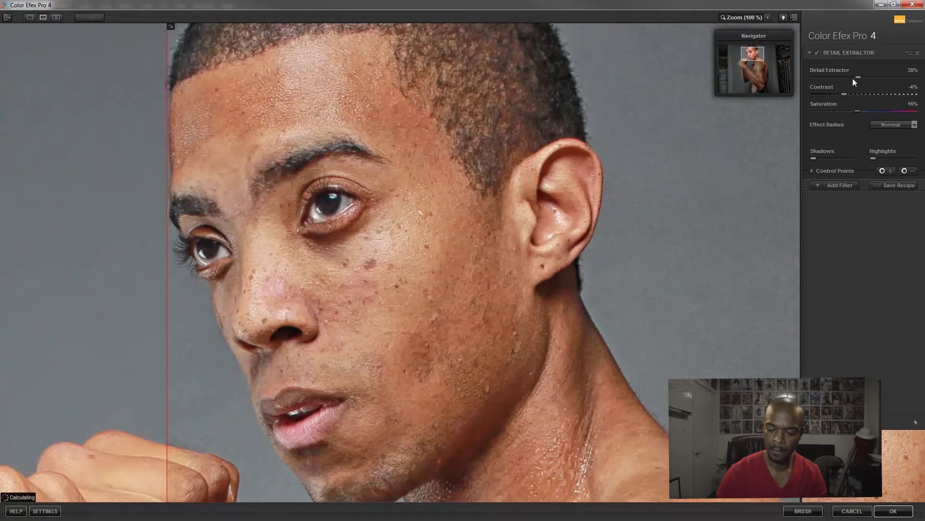
Try the Effect Radius options and set it to Fine, with Contrast at 25% and Detail Extractor at 21%.
{"action": "left_click", "coordinate": [900, 123]}
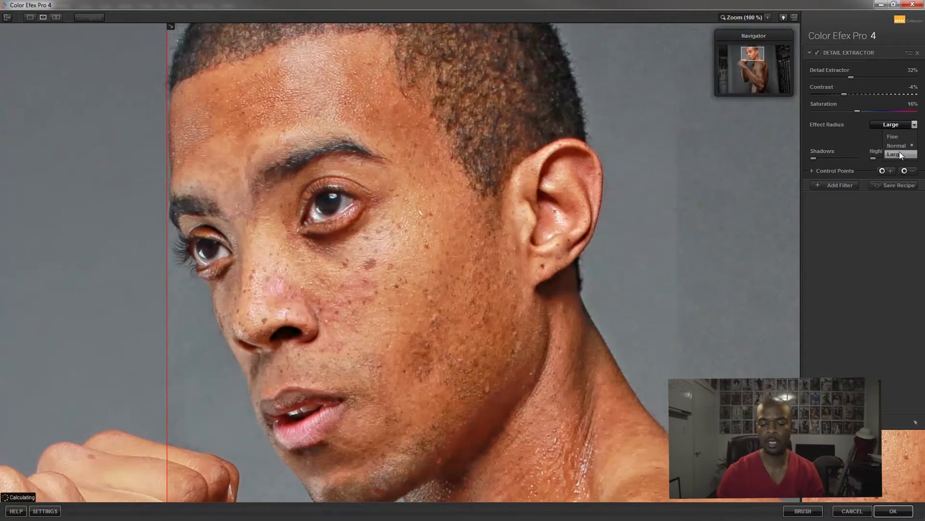
{"action": "left_click", "coordinate": [898, 146]}
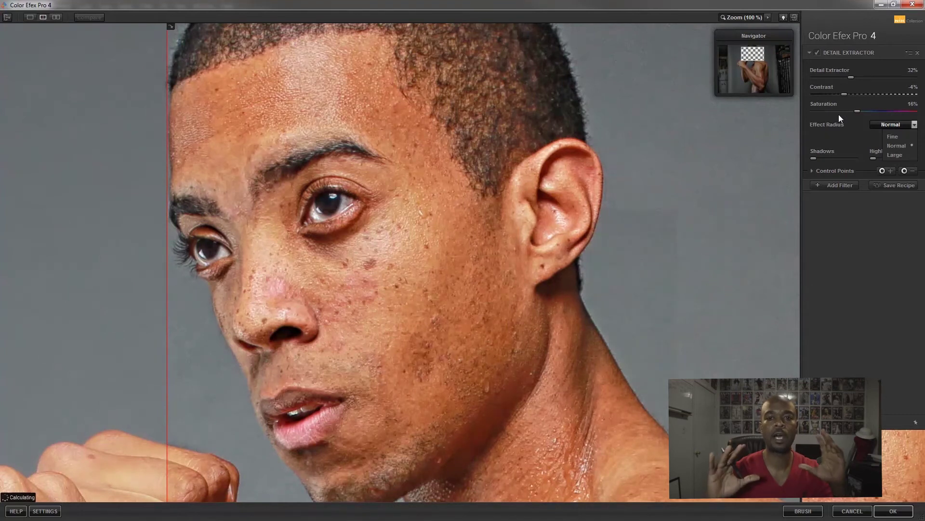
{"action": "left_click", "coordinate": [902, 137]}
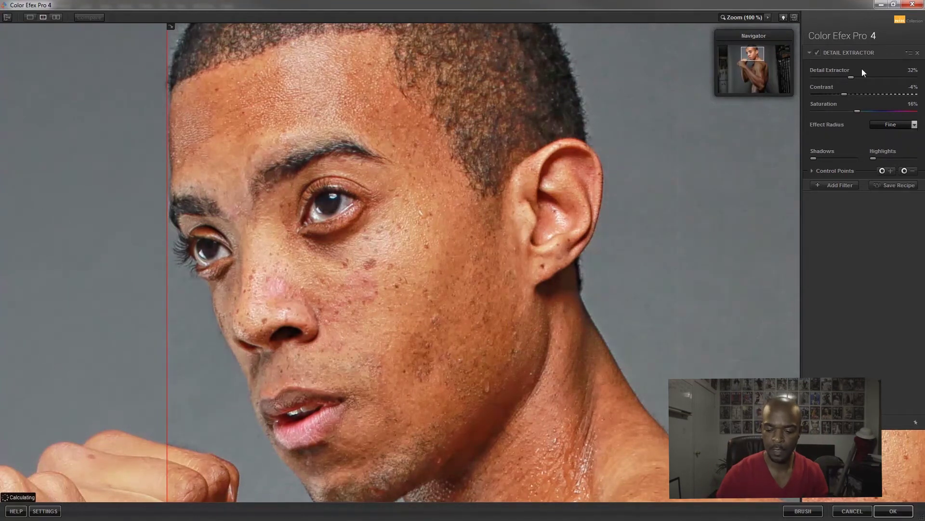
{"action": "left_click", "coordinate": [856, 94]}
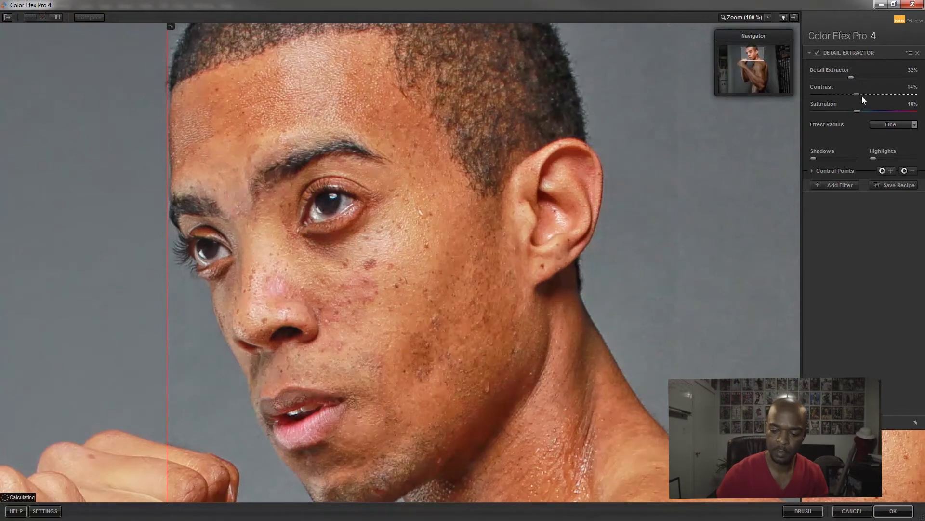
{"action": "left_click", "coordinate": [863, 95]}
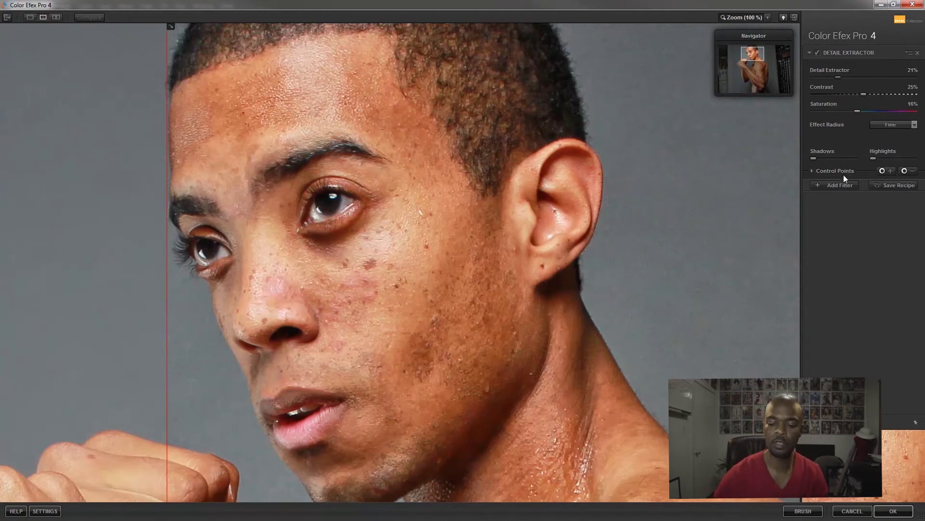
Show the control point options and filter list, and add a positive control point on the forehead with its size at 4%.
{"action": "left_click", "coordinate": [815, 171]}
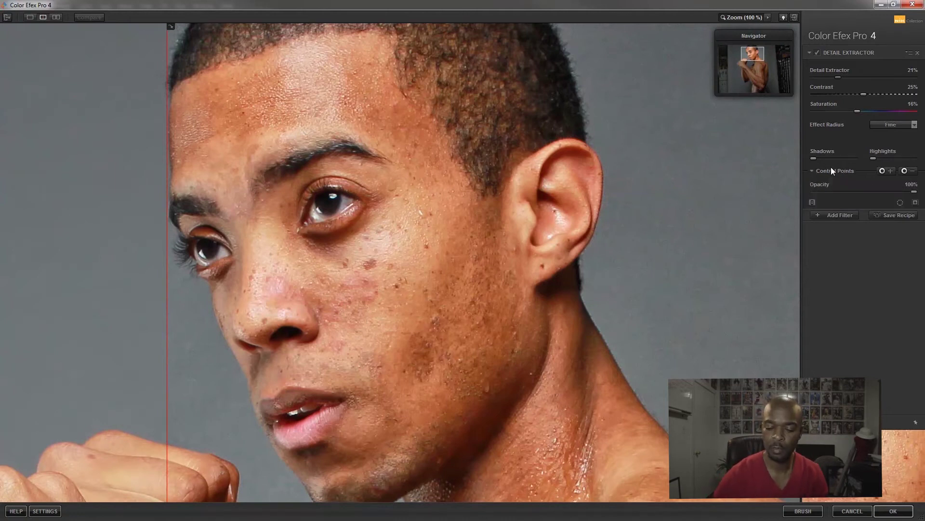
{"action": "left_click", "coordinate": [7, 19]}
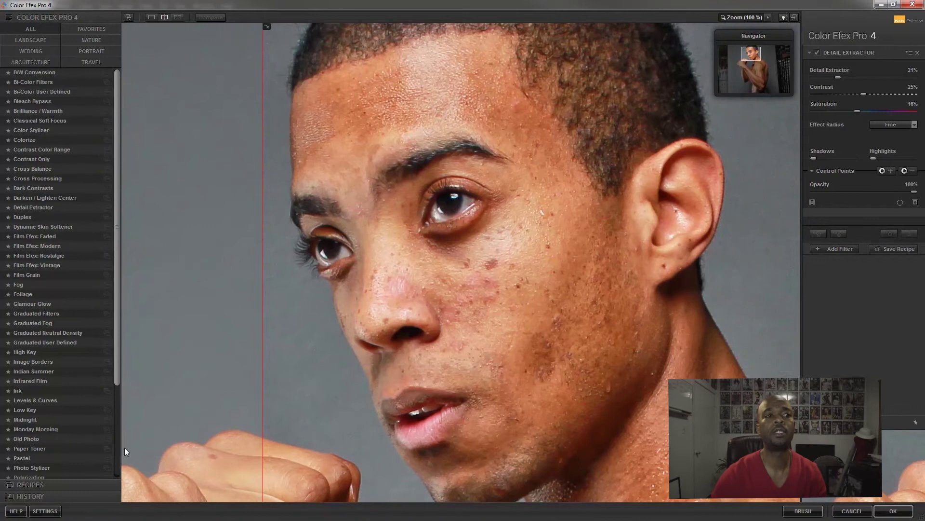
{"action": "left_click", "coordinate": [891, 171]}
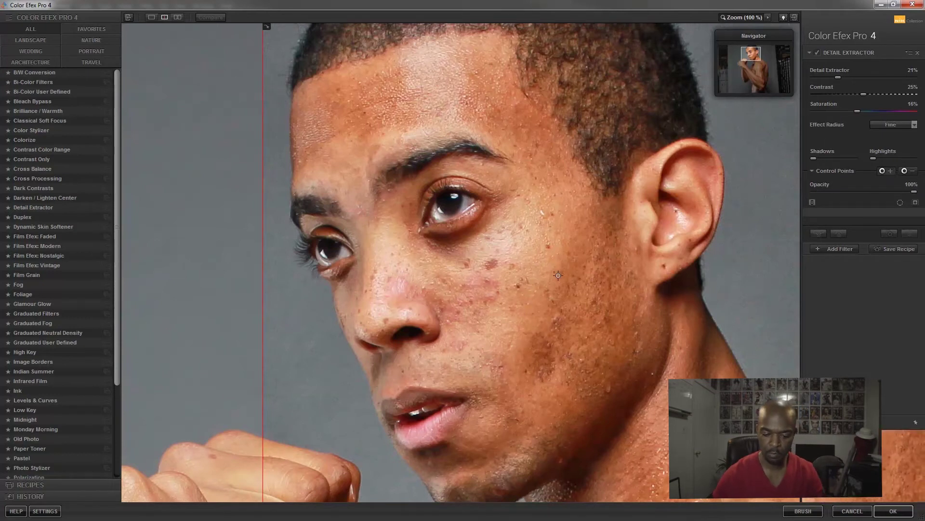
{"action": "left_click", "coordinate": [386, 96]}
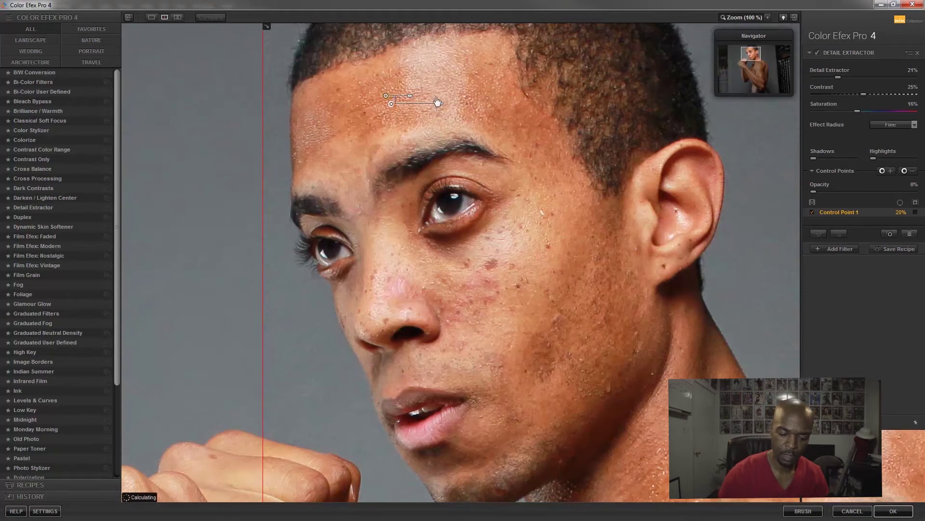
{"action": "mouse_move", "coordinate": [409, 96]}
{"action": "left_mouse_down"}
{"action": "mouse_move", "coordinate": [429, 97]}
{"action": "mouse_move", "coordinate": [405, 95]}
{"action": "left_mouse_up"}
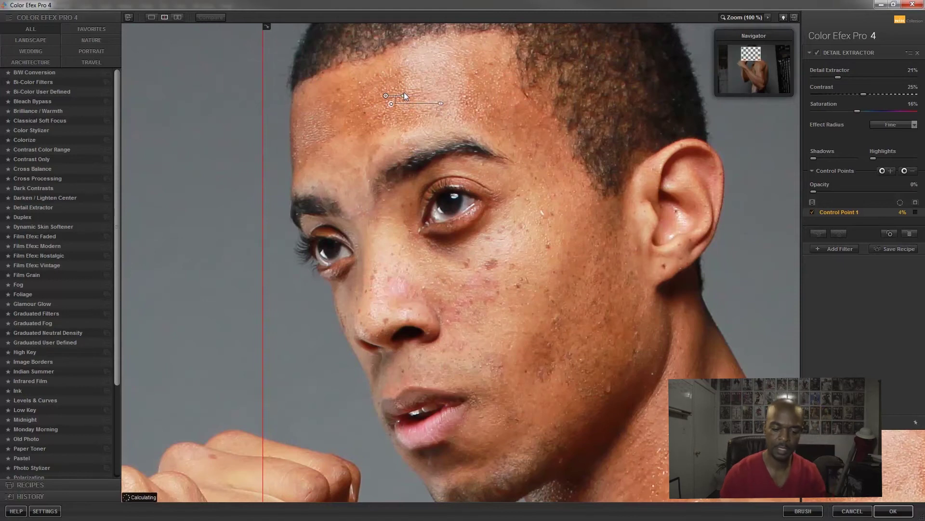
Lower the forehead control point's opacity to test its effect and return it to full strength.
{"action": "left_click_drag", "start_coordinate": [440, 106], "coordinate": [418, 109]}
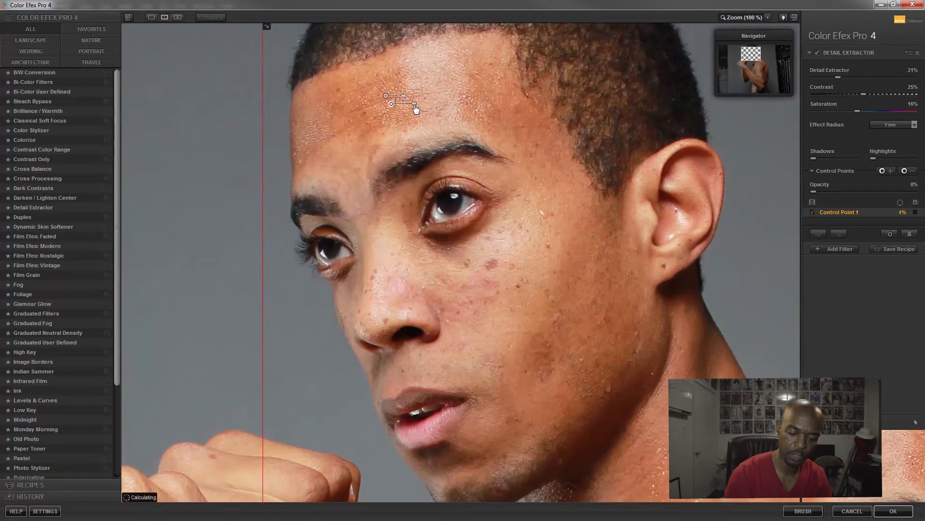
{"action": "left_click_drag", "start_coordinate": [415, 104], "coordinate": [402, 110]}
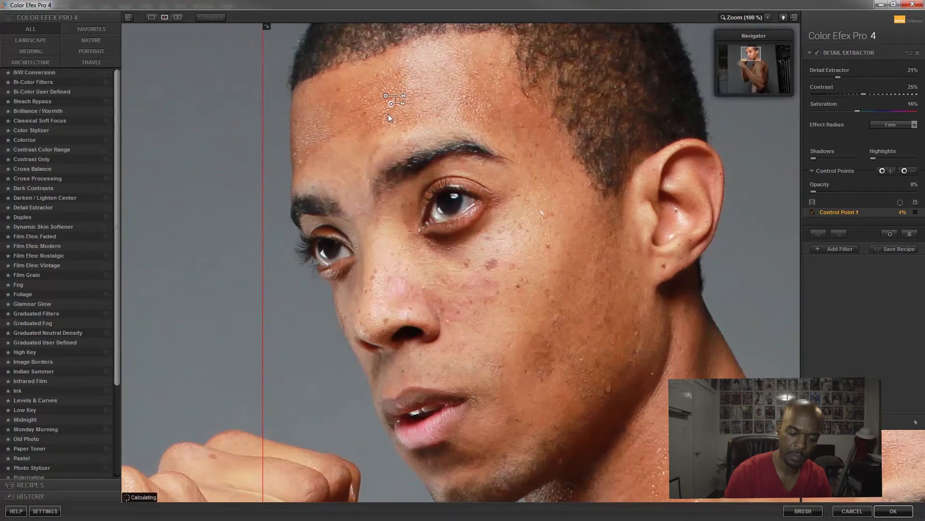
{"action": "left_click_drag", "start_coordinate": [405, 109], "coordinate": [462, 104]}
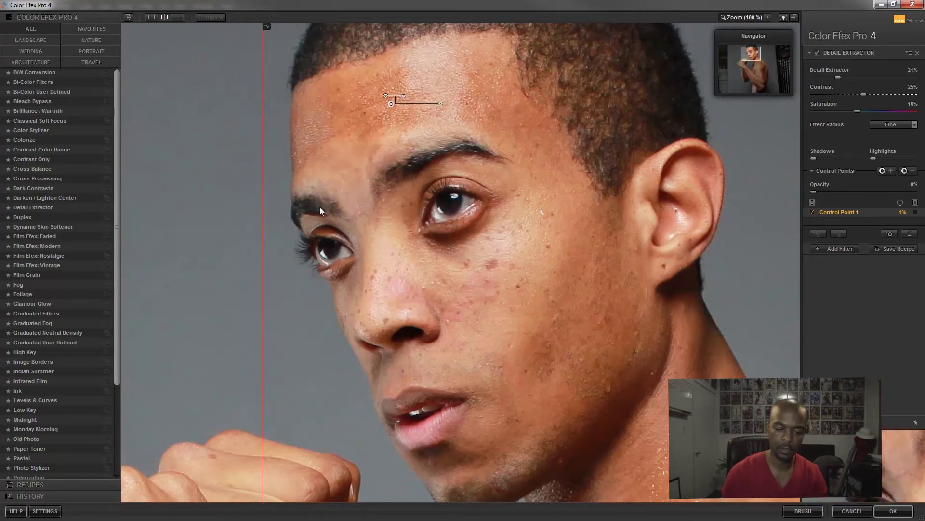
Switch to the single image view and compare the forehead with the original at 200% zoom.
{"action": "left_click", "coordinate": [152, 17]}
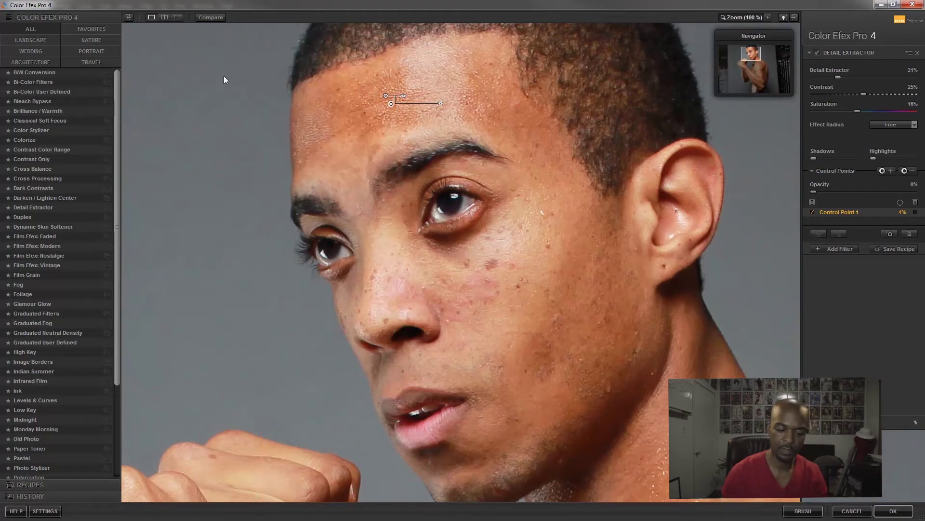
{"action": "left_click", "coordinate": [755, 17]}
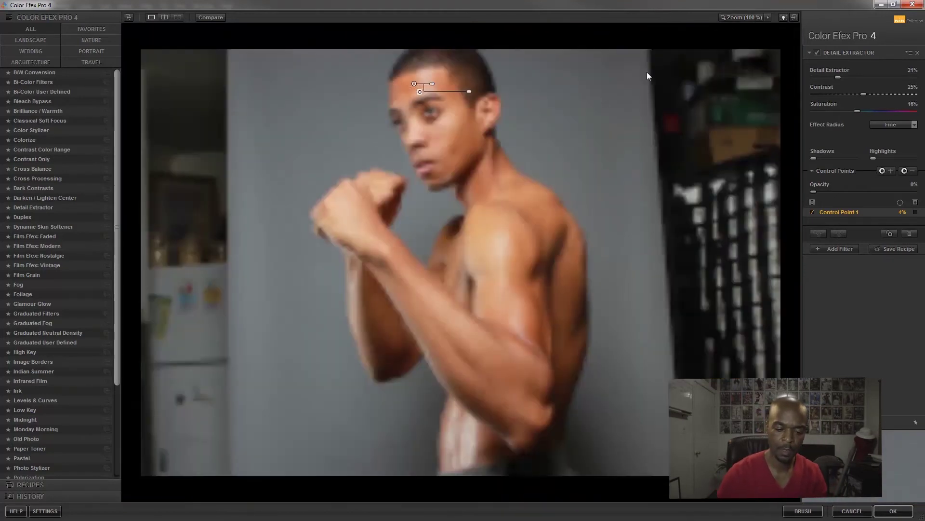
{"action": "left_click", "coordinate": [768, 17]}
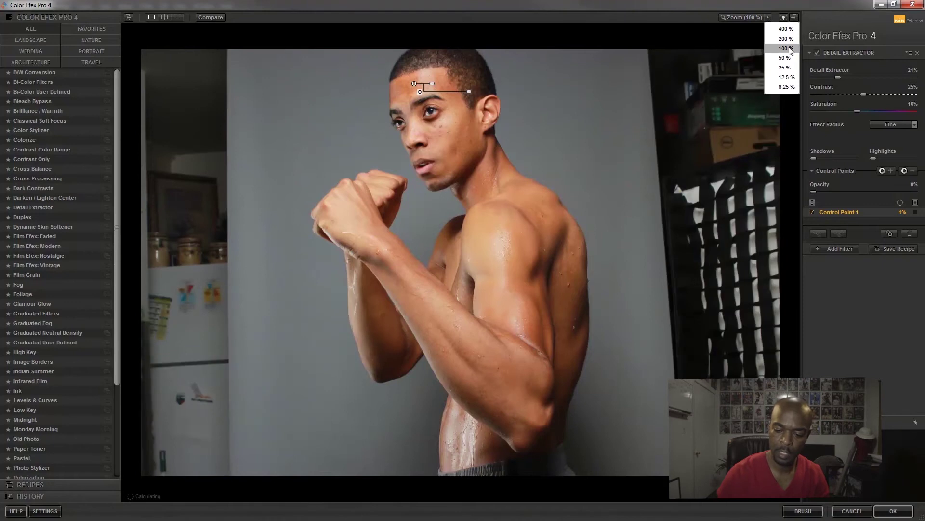
{"action": "left_click", "coordinate": [777, 49]}
{"action": "left_click", "coordinate": [768, 18]}
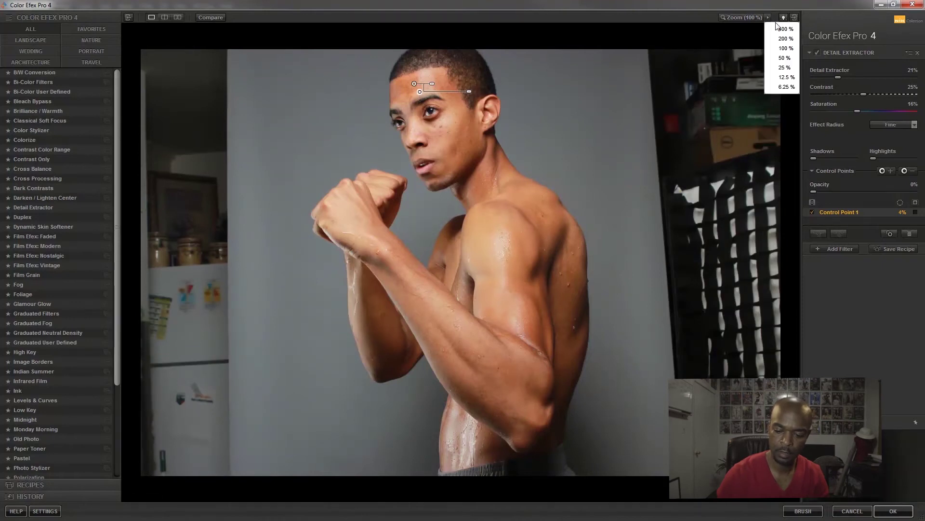
{"action": "left_click", "coordinate": [773, 41]}
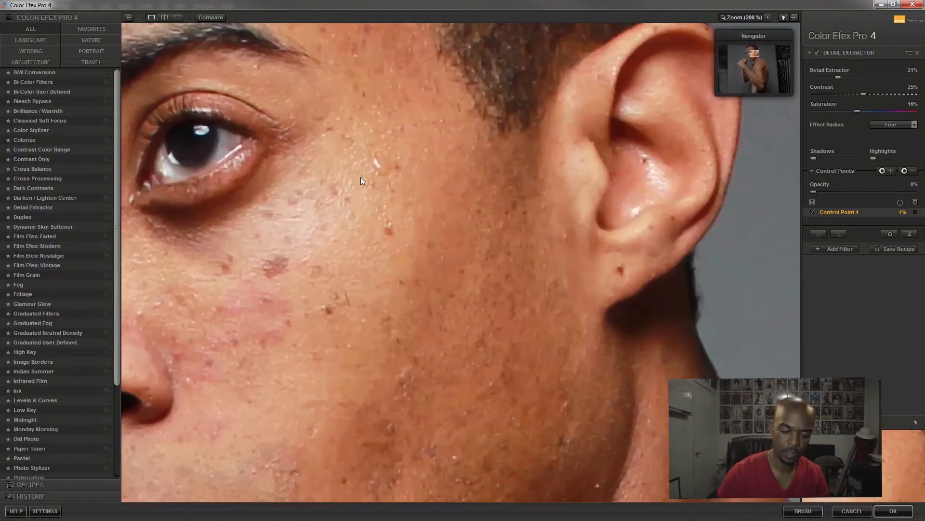
{"action": "left_click_drag", "start_coordinate": [359, 184], "coordinate": [736, 430]}
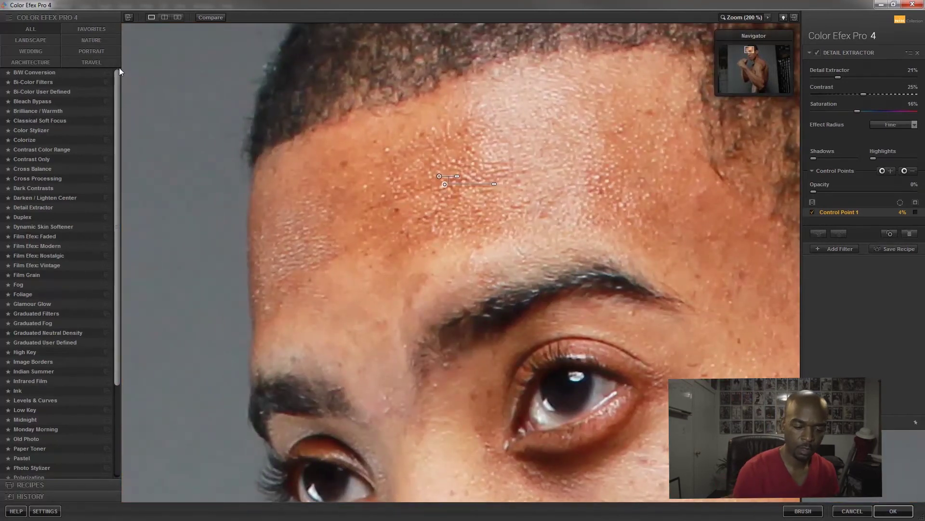
{"action": "left_click", "coordinate": [219, 17]}
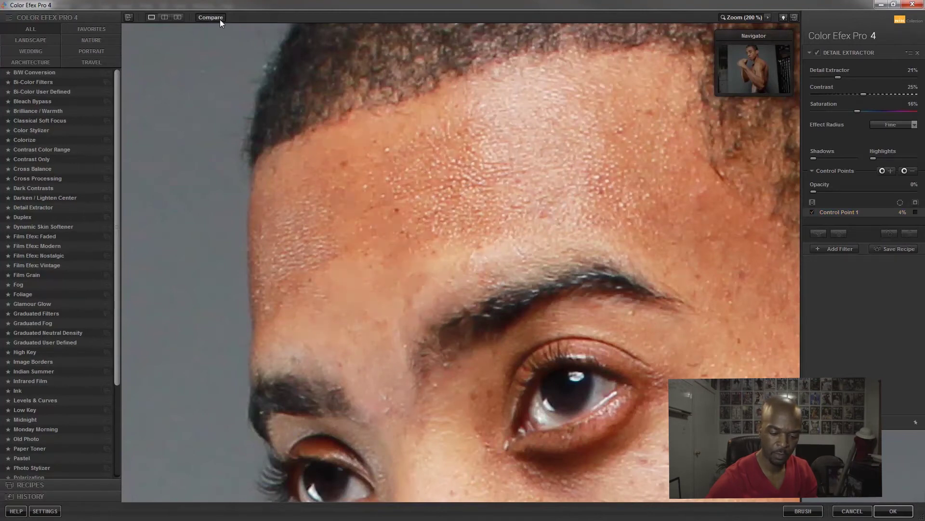
At 100% zoom, duplicate the forehead control point onto the jaw at 6% size, and place a smaller copy beside the nose.
{"action": "left_click", "coordinate": [768, 19]}
{"action": "left_click", "coordinate": [785, 44]}
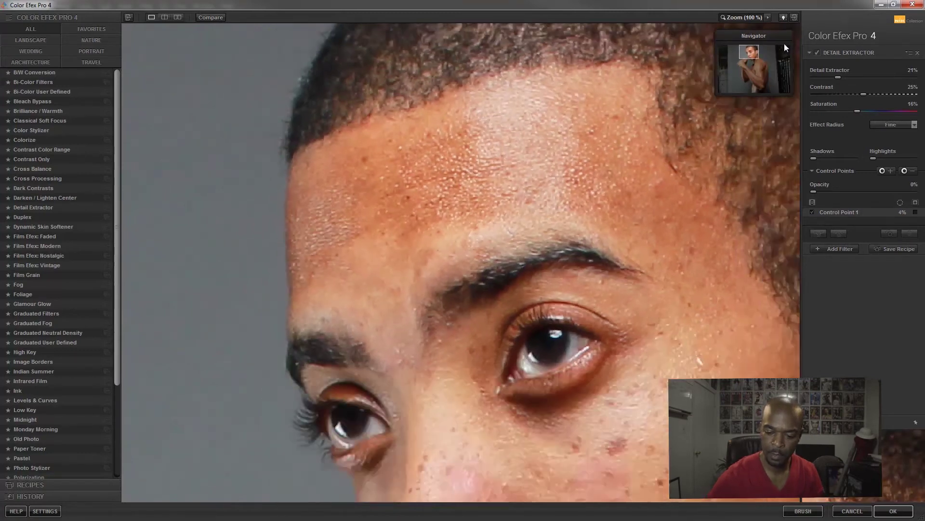
{"action": "left_click", "coordinate": [450, 157]}
{"action": "left_click_drag", "start_coordinate": [486, 205], "coordinate": [395, 134]}
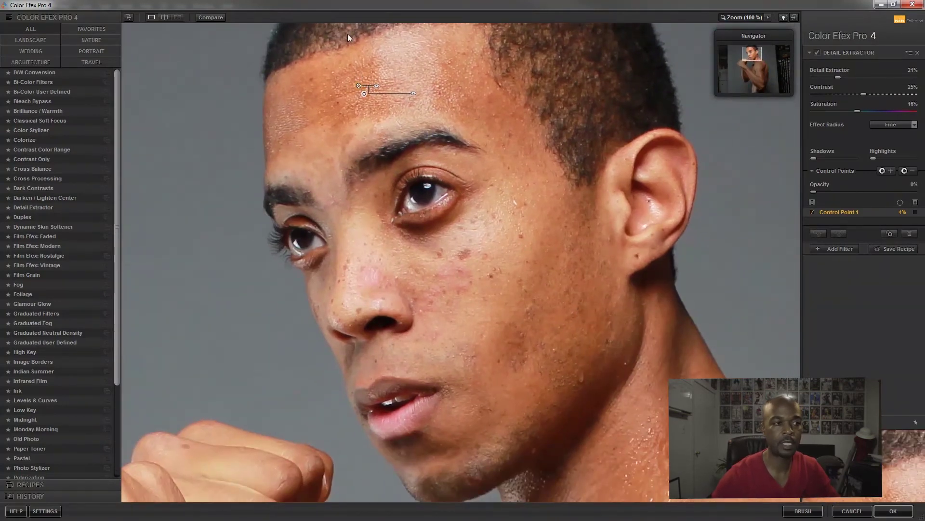
{"action": "left_click_drag", "start_coordinate": [360, 86], "coordinate": [560, 304]}
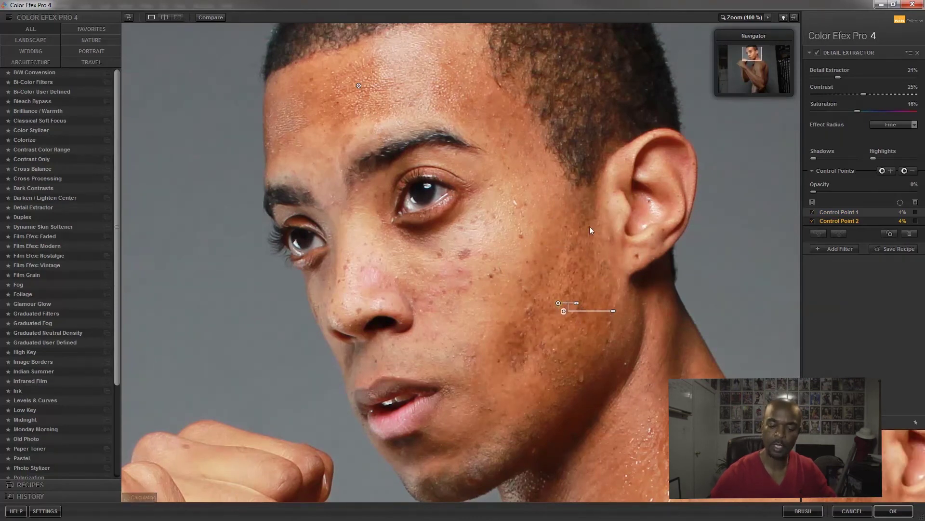
{"action": "left_click_drag", "start_coordinate": [578, 307], "coordinate": [568, 341]}
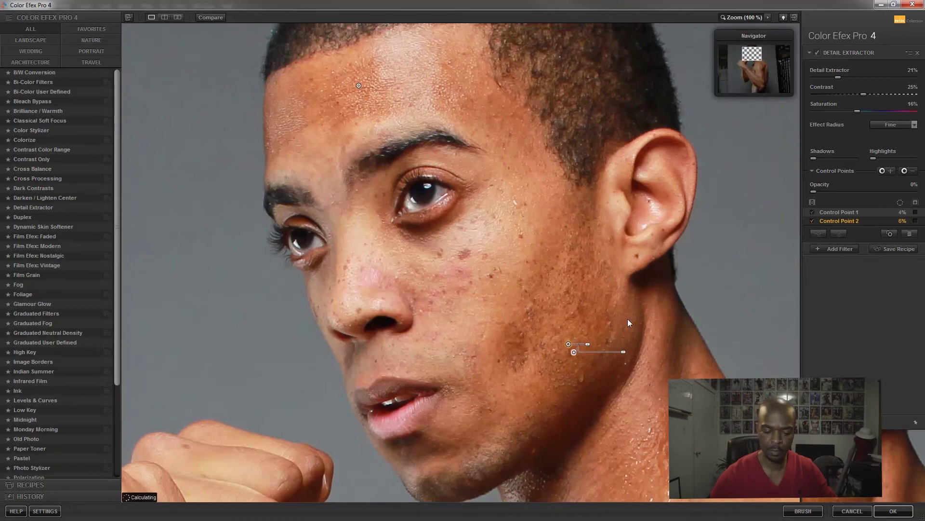
{"action": "left_click_drag", "start_coordinate": [568, 344], "coordinate": [414, 304]}
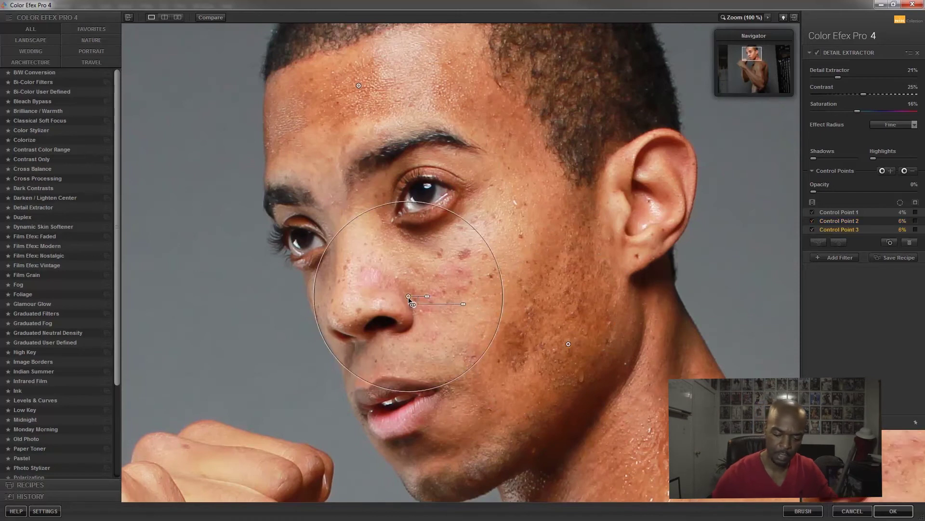
{"action": "left_click_drag", "start_coordinate": [427, 302], "coordinate": [426, 303]}
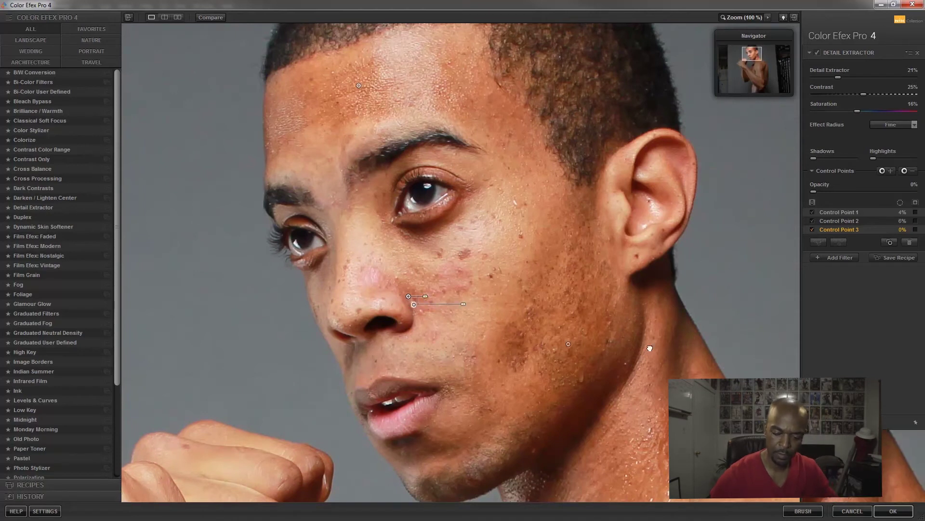
Add a positive control point on the man's wet shoulder and set its size to 10%.
{"action": "left_click_drag", "start_coordinate": [651, 347], "coordinate": [612, 103]}
{"action": "left_click_drag", "start_coordinate": [636, 198], "coordinate": [573, 141]}
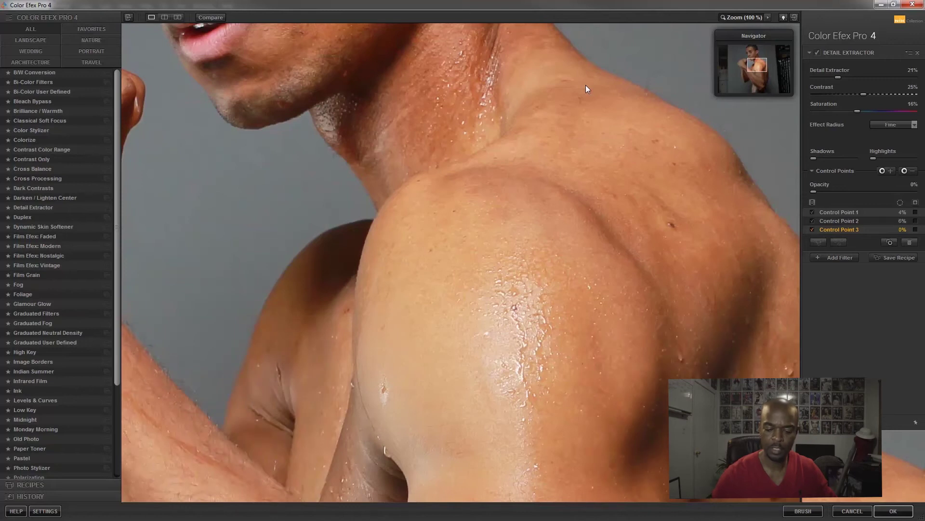
{"action": "left_click", "coordinate": [882, 171]}
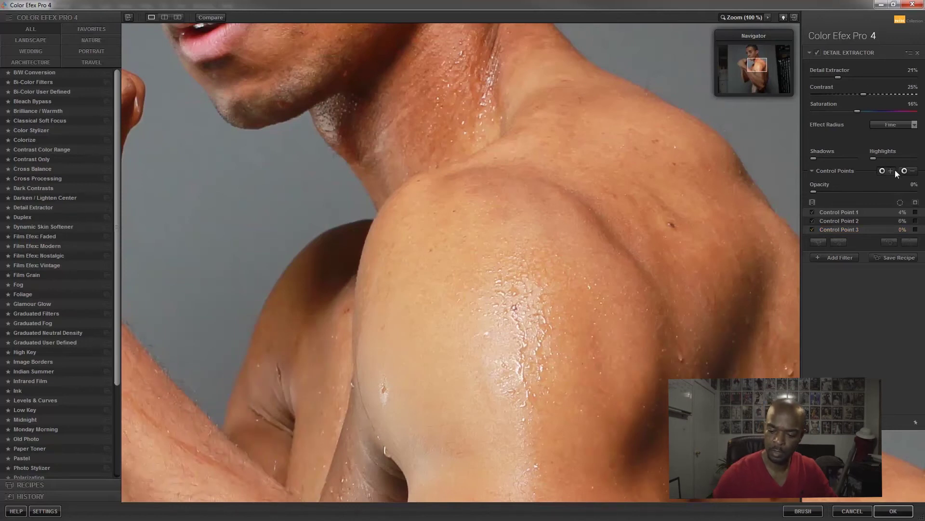
{"action": "left_click", "coordinate": [557, 308]}
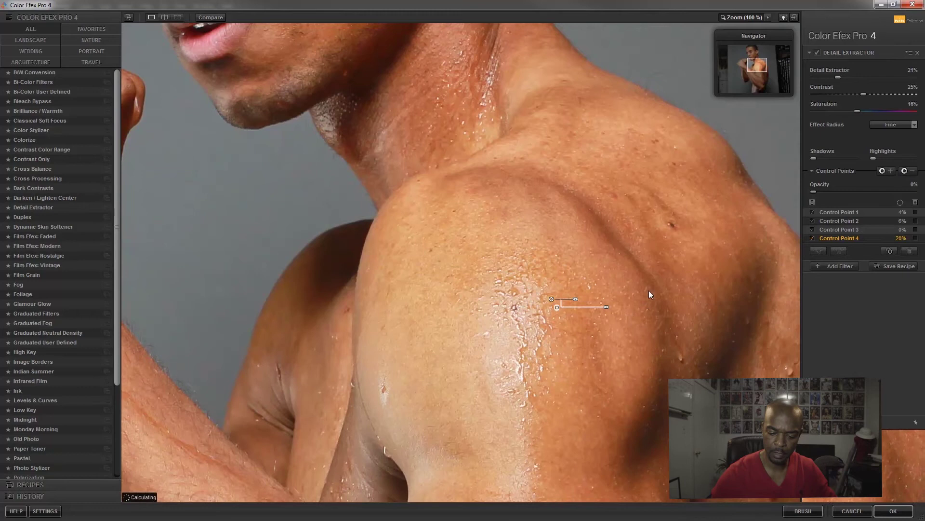
{"action": "left_click_drag", "start_coordinate": [576, 299], "coordinate": [572, 299]}
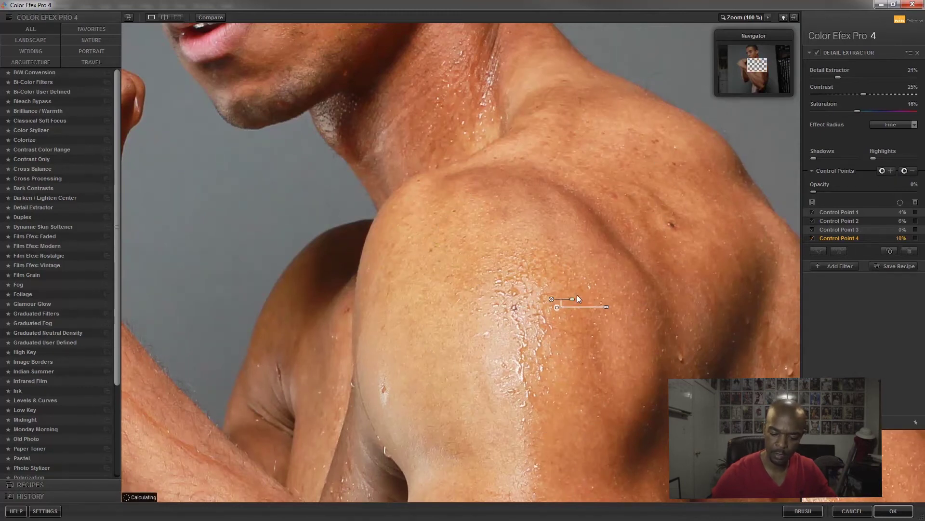
Delete the shoulder control point and reset Detail Extractor to its default settings, and apply the filter to the photo.
{"action": "left_click_drag", "start_coordinate": [542, 329], "coordinate": [461, 179]}
{"action": "key", "text": "space"}
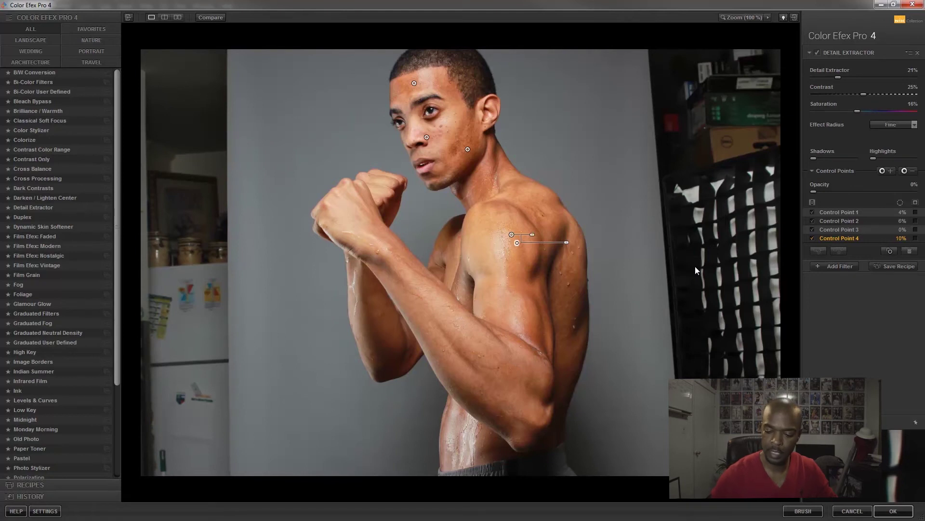
{"action": "left_click", "coordinate": [909, 251]}
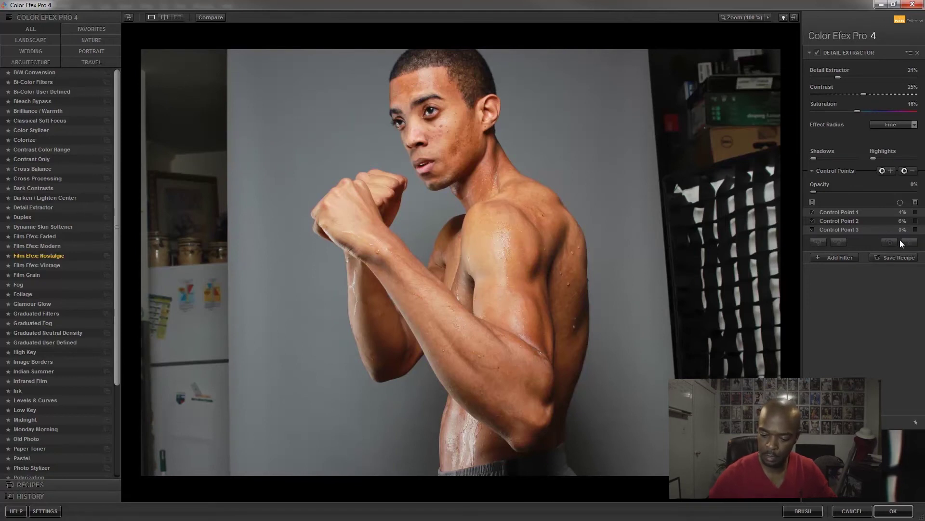
{"action": "left_click", "coordinate": [909, 52]}
{"action": "left_click", "coordinate": [858, 59]}
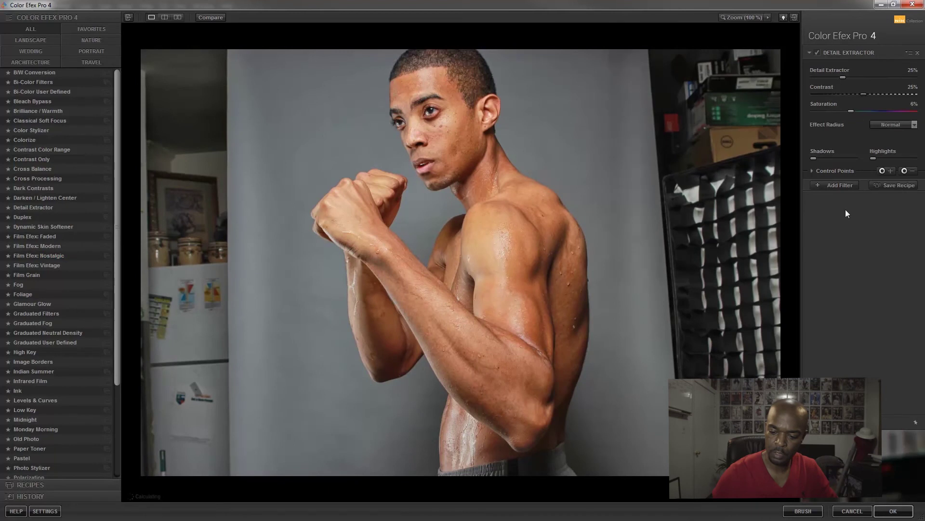
{"action": "left_click", "coordinate": [892, 510]}
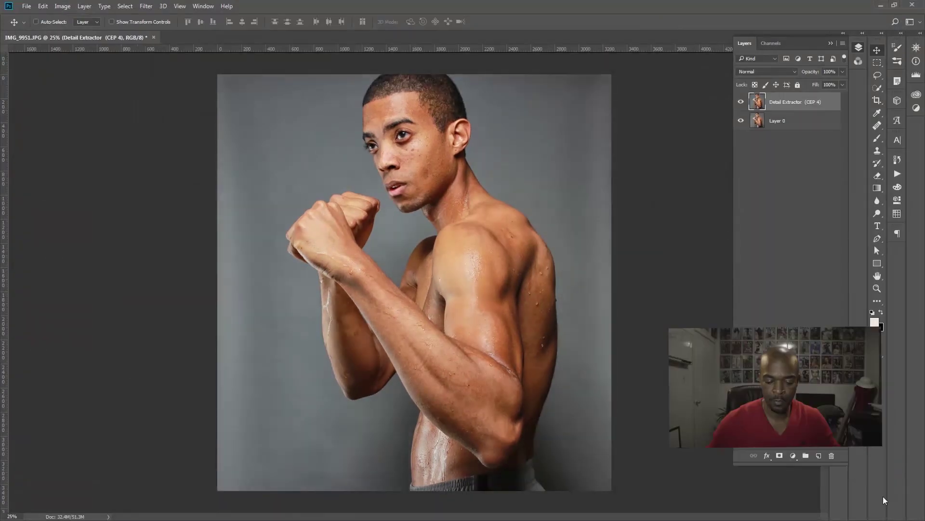
Toggle the Detail Extractor layer to compare the face, and hide its effect behind a black layer mask.
{"action": "left_click_drag", "start_coordinate": [428, 156], "coordinate": [548, 212]}
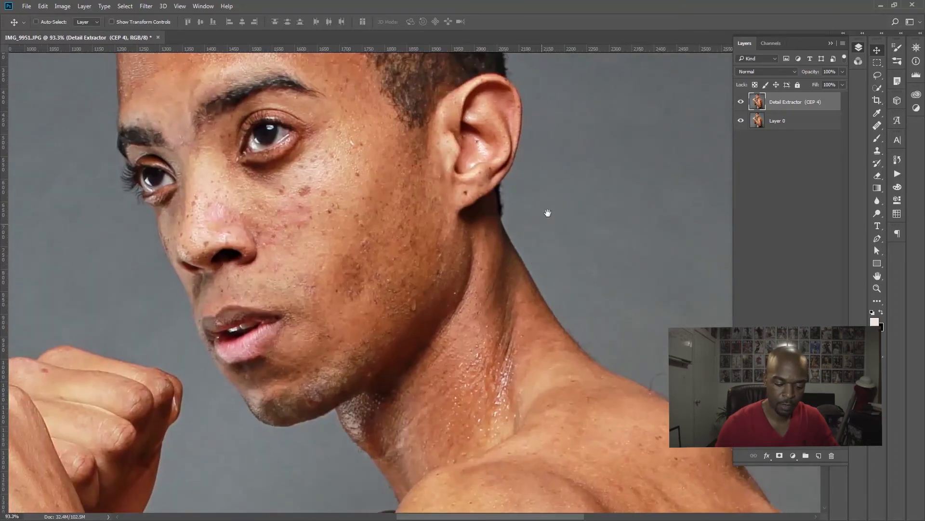
{"action": "left_click", "coordinate": [742, 103]}
{"action": "left_click", "coordinate": [742, 103]}
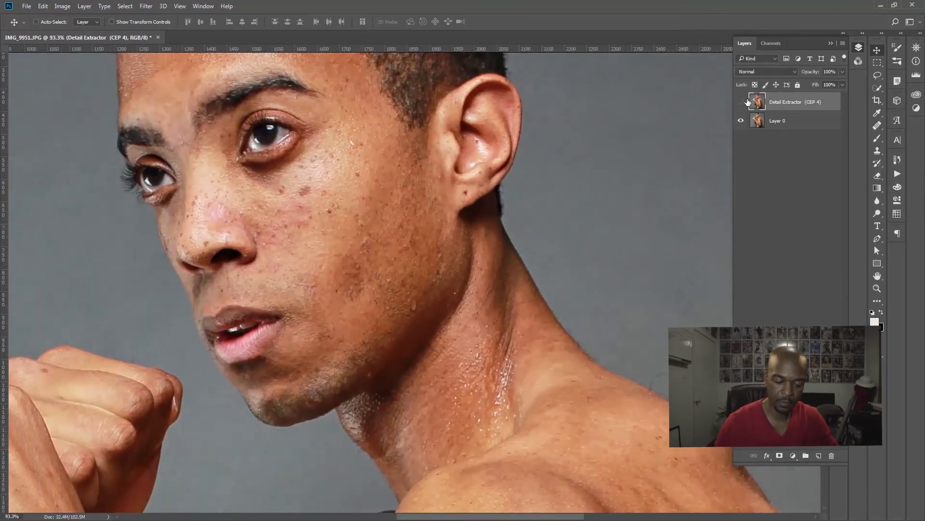
{"action": "left_click", "coordinate": [742, 103]}
{"action": "left_click", "coordinate": [781, 456]}
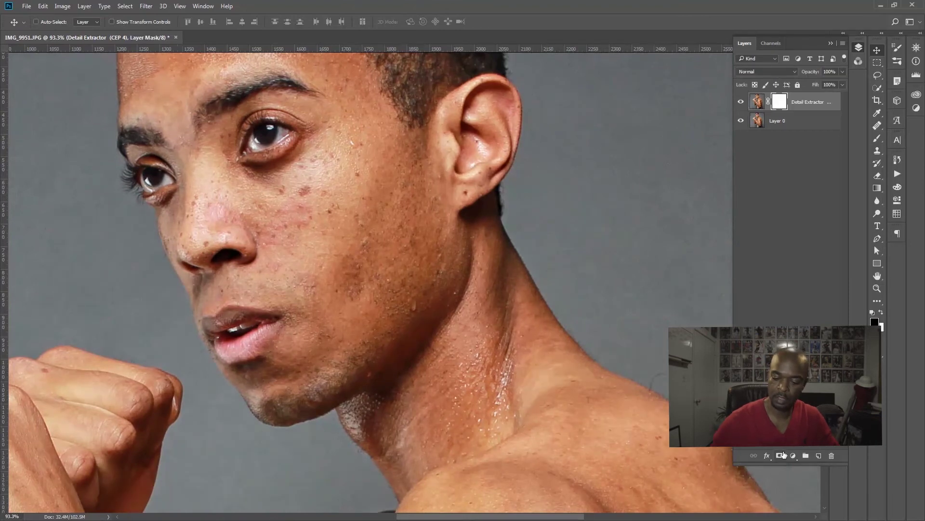
{"action": "key", "text": "ctrl+i"}
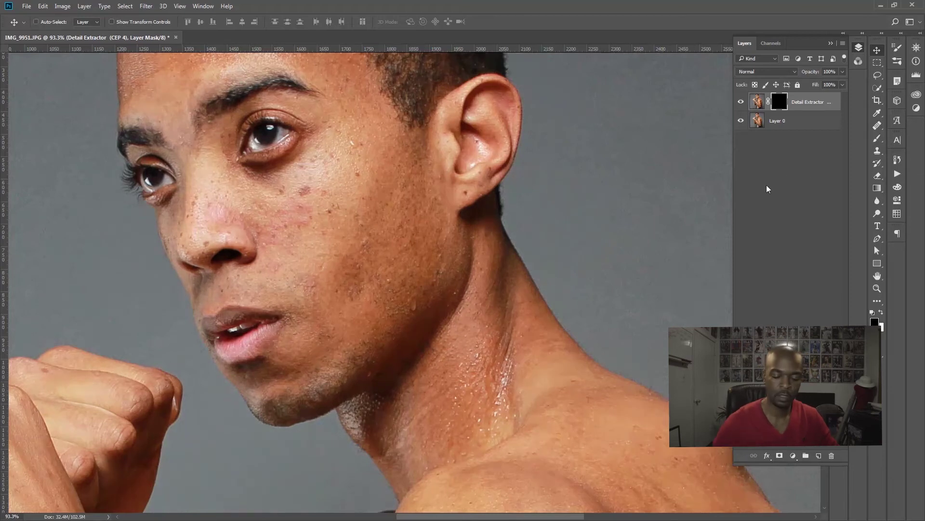
Paint white on the mask over the cheek, nose and forehead with a soft 133 px brush at 30% flow.
{"action": "key", "text": "b"}
{"action": "right_click", "coordinate": [670, 265]}
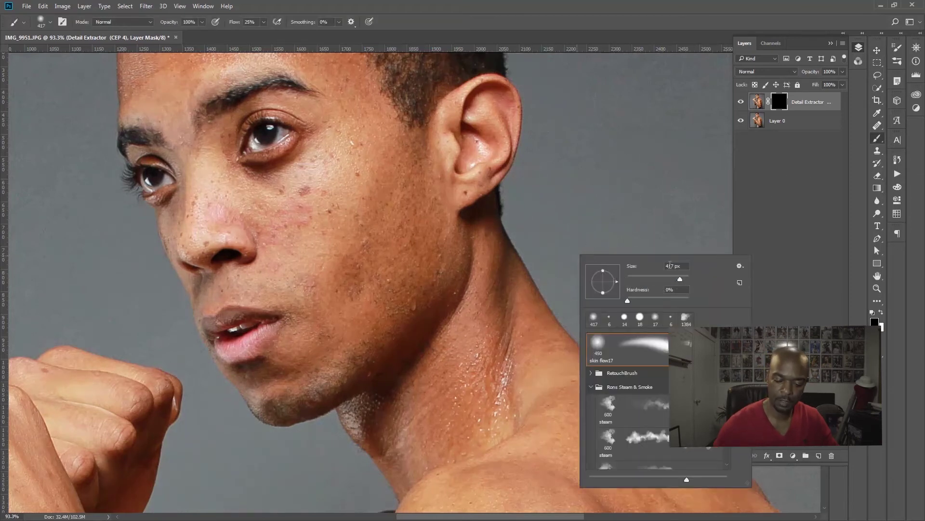
{"action": "left_click_drag", "start_coordinate": [669, 281], "coordinate": [658, 282]}
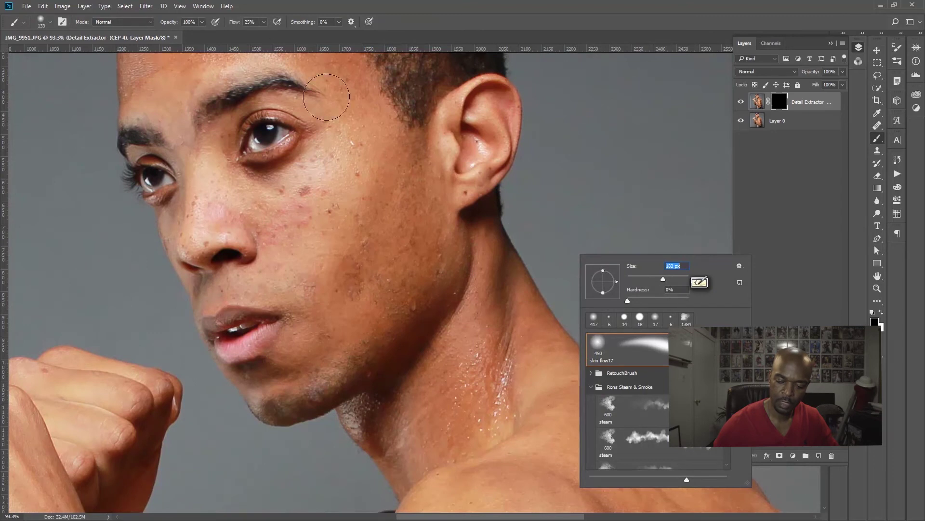
{"action": "left_click", "coordinate": [264, 22]}
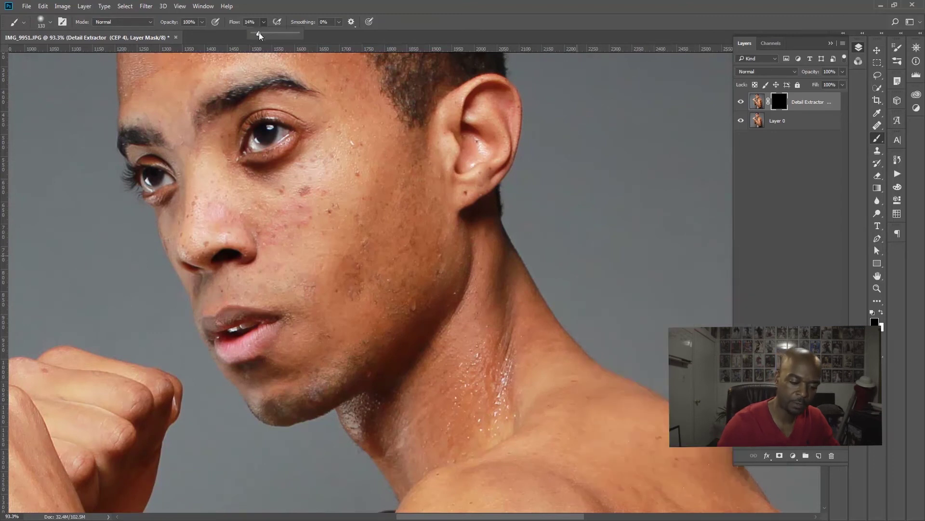
{"action": "left_click", "coordinate": [507, 19]}
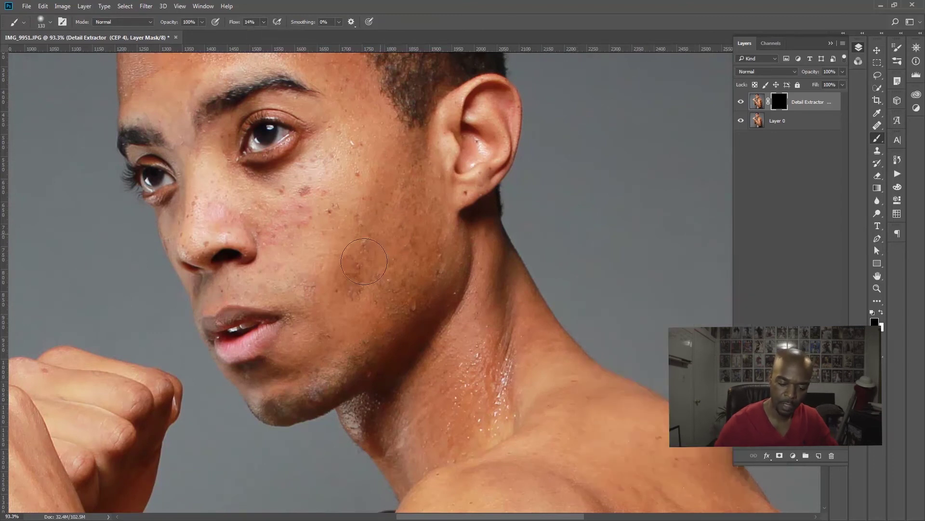
{"action": "key", "text": "shift+3"}
{"action": "key", "text": "x"}
{"action": "left_click", "coordinate": [370, 259]}
{"action": "mouse_move", "coordinate": [369, 259]}
{"action": "left_mouse_down"}
{"action": "mouse_move", "coordinate": [409, 234]}
{"action": "mouse_move", "coordinate": [400, 305]}
{"action": "mouse_move", "coordinate": [426, 169]}
{"action": "mouse_move", "coordinate": [445, 277]}
{"action": "left_mouse_up"}
{"action": "left_click_drag", "start_coordinate": [302, 186], "coordinate": [331, 331]}
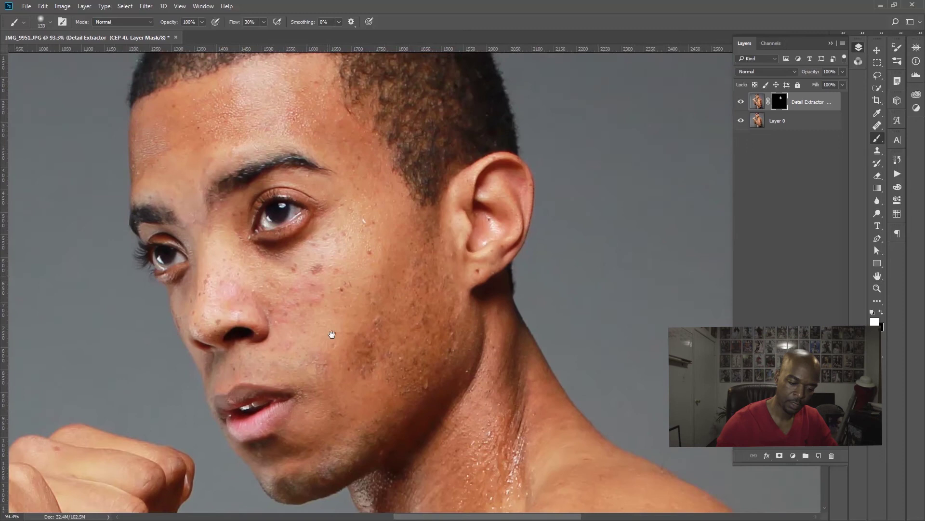
{"action": "mouse_move", "coordinate": [256, 241]}
{"action": "left_mouse_down"}
{"action": "mouse_move", "coordinate": [175, 206]}
{"action": "mouse_move", "coordinate": [261, 182]}
{"action": "mouse_move", "coordinate": [336, 143]}
{"action": "mouse_move", "coordinate": [392, 263]}
{"action": "mouse_move", "coordinate": [460, 333]}
{"action": "mouse_move", "coordinate": [405, 125]}
{"action": "mouse_move", "coordinate": [431, 140]}
{"action": "mouse_move", "coordinate": [429, 234]}
{"action": "left_mouse_up"}
{"action": "mouse_move", "coordinate": [176, 196]}
{"action": "left_mouse_down"}
{"action": "mouse_move", "coordinate": [275, 118]}
{"action": "mouse_move", "coordinate": [368, 134]}
{"action": "mouse_move", "coordinate": [484, 212]}
{"action": "left_mouse_up"}
Paint the Detail Extractor effect onto the fists, forearm and chest through the layer mask.
{"action": "mouse_move", "coordinate": [488, 273]}
{"action": "left_mouse_down"}
{"action": "mouse_move", "coordinate": [479, 124]}
{"action": "mouse_move", "coordinate": [595, 81]}
{"action": "left_mouse_up"}
{"action": "mouse_move", "coordinate": [200, 299]}
{"action": "left_mouse_down"}
{"action": "mouse_move", "coordinate": [138, 268]}
{"action": "mouse_move", "coordinate": [295, 330]}
{"action": "mouse_move", "coordinate": [391, 411]}
{"action": "mouse_move", "coordinate": [403, 446]}
{"action": "left_mouse_up"}
{"action": "mouse_move", "coordinate": [130, 405]}
{"action": "left_mouse_down"}
{"action": "mouse_move", "coordinate": [130, 384]}
{"action": "mouse_move", "coordinate": [144, 486]}
{"action": "left_mouse_up"}
{"action": "mouse_move", "coordinate": [523, 367]}
{"action": "left_mouse_down"}
{"action": "mouse_move", "coordinate": [545, 389]}
{"action": "mouse_move", "coordinate": [535, 420]}
{"action": "left_mouse_up"}
{"action": "mouse_move", "coordinate": [540, 320]}
{"action": "left_mouse_down"}
{"action": "mouse_move", "coordinate": [494, 313]}
{"action": "mouse_move", "coordinate": [426, 366]}
{"action": "left_mouse_up"}
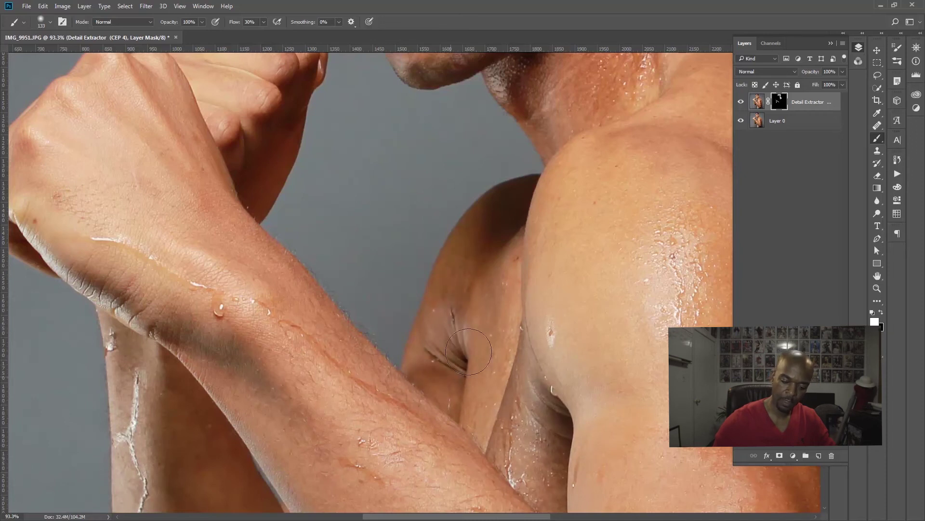
{"action": "mouse_move", "coordinate": [579, 344]}
{"action": "left_mouse_down"}
{"action": "mouse_move", "coordinate": [473, 304]}
{"action": "mouse_move", "coordinate": [455, 310]}
{"action": "left_mouse_up"}
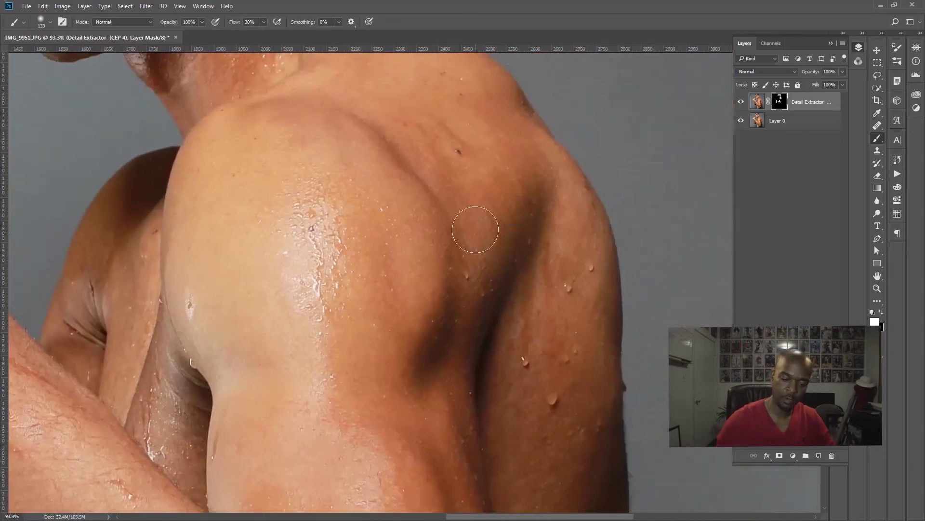
Reveal the effect on the shoulder and upper back with a 187 px brush, and toggle the layer to compare.
{"action": "right_click", "coordinate": [476, 228]}
{"action": "left_click_drag", "start_coordinate": [487, 253], "coordinate": [491, 251]}
{"action": "key", "text": "Return"}
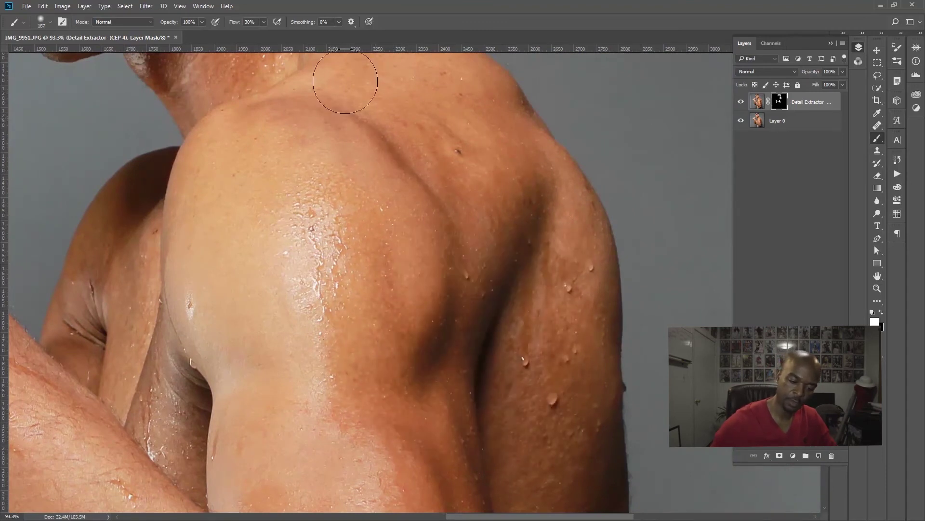
{"action": "left_click", "coordinate": [741, 101]}
{"action": "left_click", "coordinate": [742, 102]}
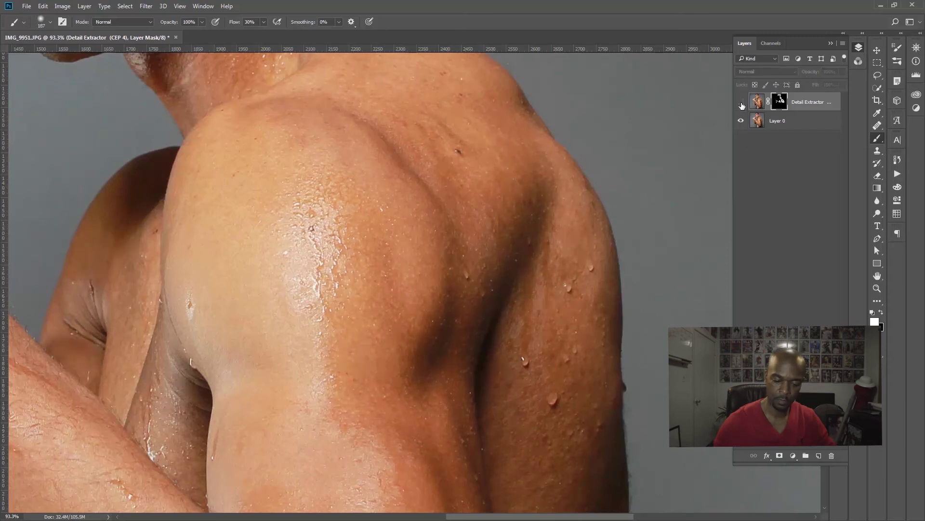
{"action": "left_click", "coordinate": [742, 102]}
{"action": "left_click", "coordinate": [742, 102]}
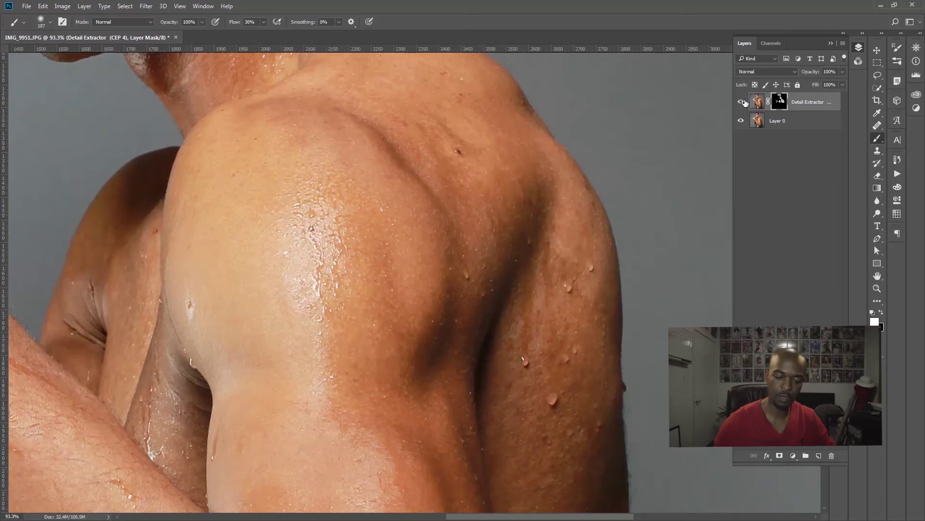
Paint the effect onto the raised forearm, upper arm and wet abdomen through the layer mask.
{"action": "scroll", "coordinate": [587, 299], "scroll_direction": "down", "scroll_amount": 5}
{"action": "scroll", "coordinate": [569, 193], "scroll_direction": "down", "scroll_amount": 3}
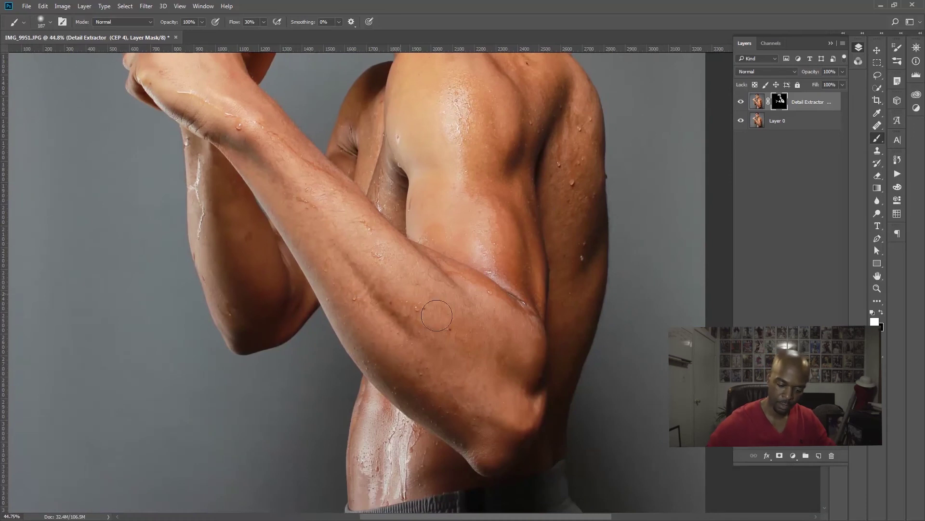
{"action": "mouse_move", "coordinate": [391, 466]}
{"action": "left_mouse_down"}
{"action": "mouse_move", "coordinate": [388, 431]}
{"action": "mouse_move", "coordinate": [373, 452]}
{"action": "mouse_move", "coordinate": [398, 485]}
{"action": "left_mouse_up"}
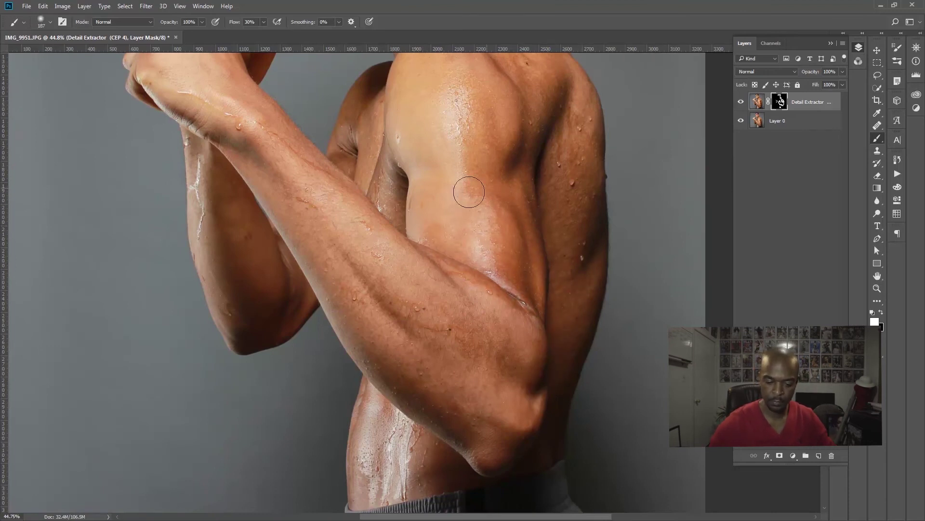
{"action": "mouse_move", "coordinate": [529, 216]}
{"action": "left_mouse_down"}
{"action": "mouse_move", "coordinate": [477, 212]}
{"action": "mouse_move", "coordinate": [502, 201]}
{"action": "left_mouse_up"}
Change the canvas surround color to Black and frame the boxer's upper body.
{"action": "right_click", "coordinate": [645, 168]}
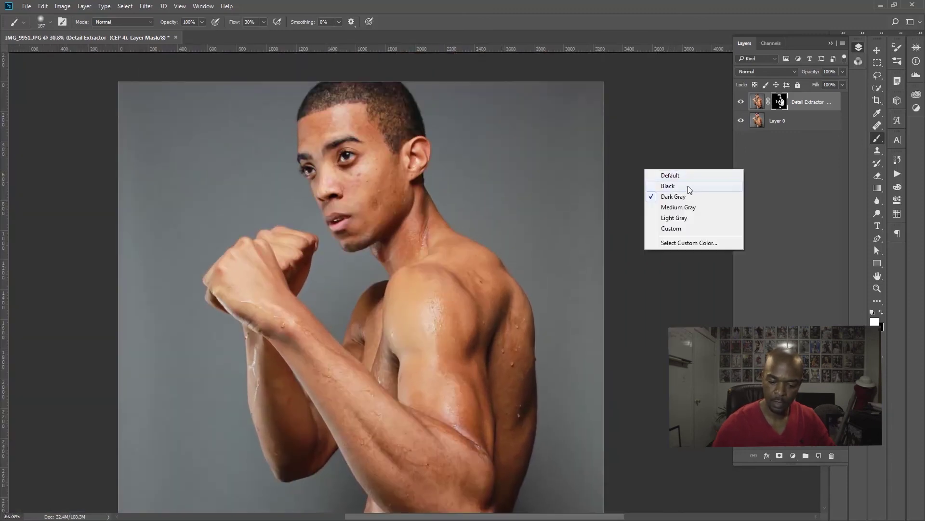
{"action": "left_click", "coordinate": [694, 187]}
{"action": "left_click", "coordinate": [602, 209]}
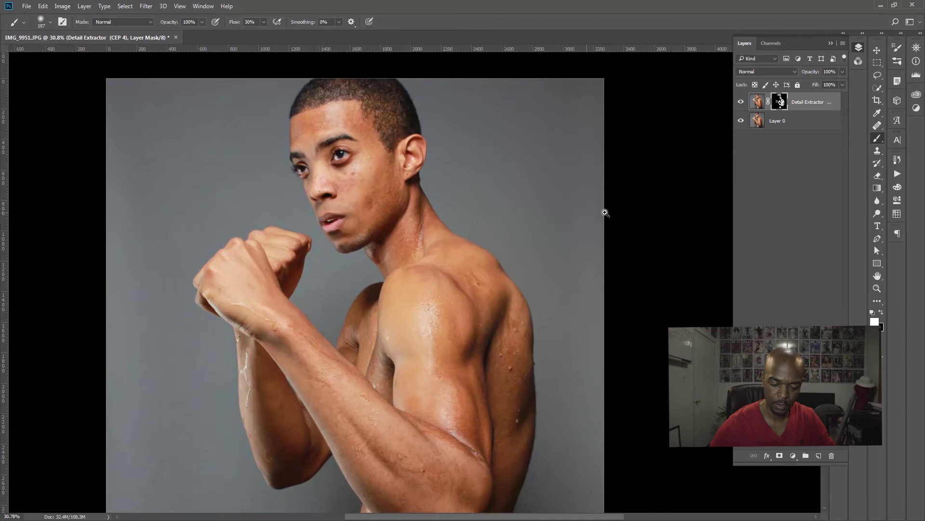
Toggle the Detail Extractor layer's visibility to compare the masked effect with the original photo.
{"action": "left_click", "coordinate": [742, 103]}
{"action": "left_click", "coordinate": [742, 103]}
{"action": "left_click", "coordinate": [742, 105]}
{"action": "left_click", "coordinate": [743, 107]}
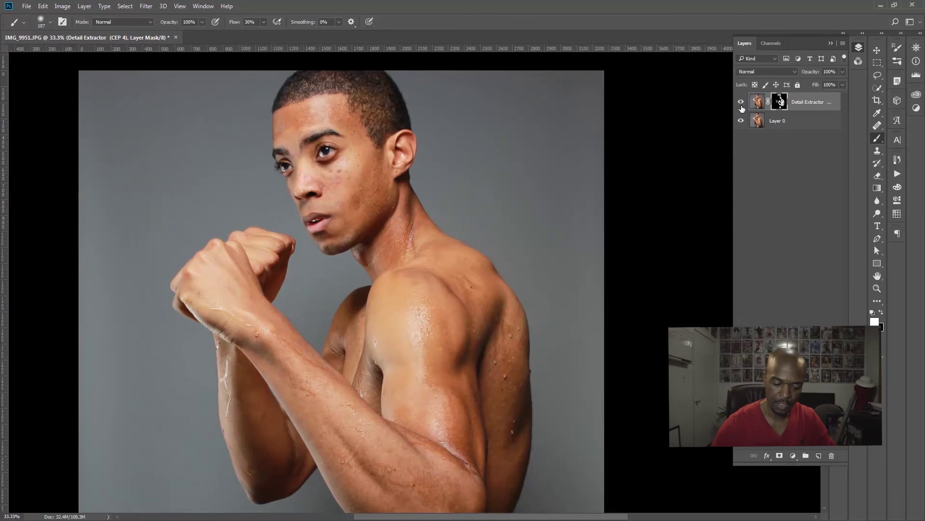
{"action": "left_click", "coordinate": [742, 107]}
{"action": "left_click", "coordinate": [744, 106]}
Delete the masked Detail Extractor layer, and in Color Efex Pro 4 stack a Glamour Glow filter on Detail Extractor.
{"action": "left_click_drag", "start_coordinate": [803, 99], "coordinate": [831, 456]}
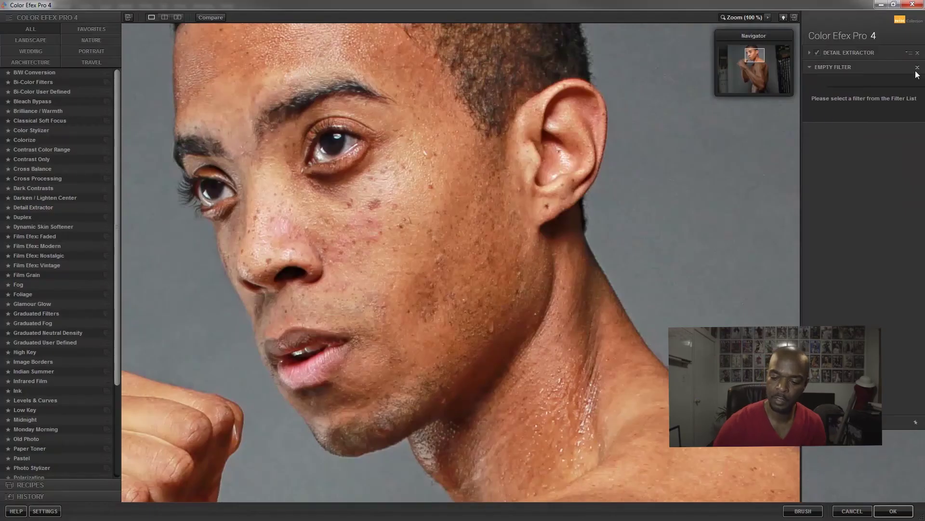
{"action": "left_click", "coordinate": [918, 68]}
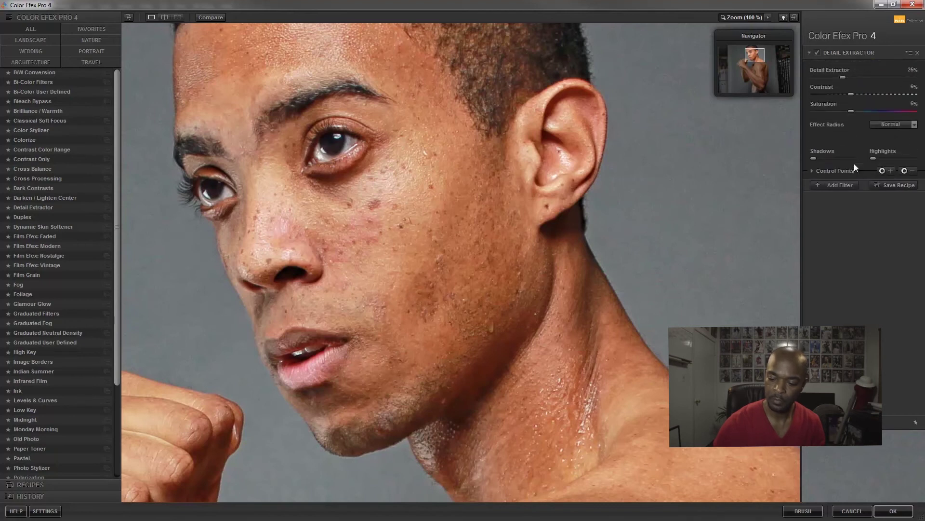
{"action": "left_click", "coordinate": [843, 188]}
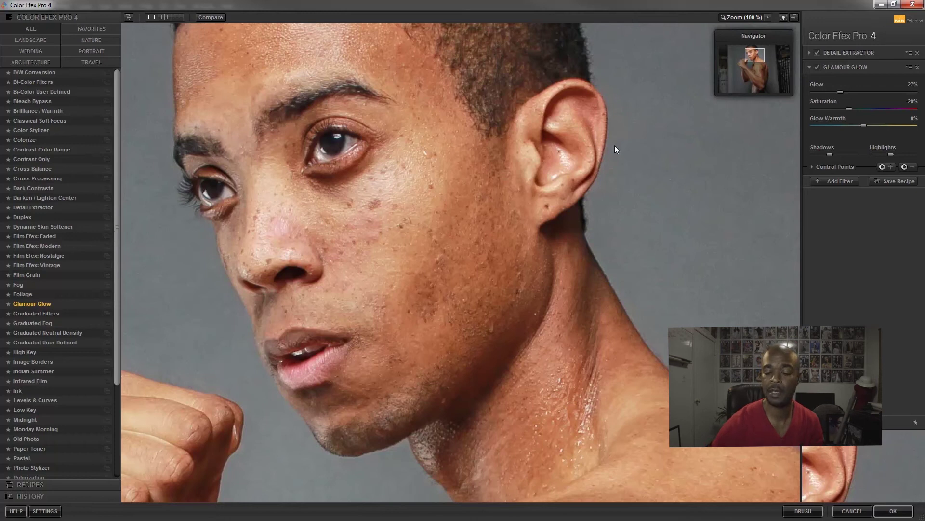
View the prompt for saving a custom recipe and cancel it, and preview applying the first custom recipe without replacing the current filters.
{"action": "left_click", "coordinate": [900, 182]}
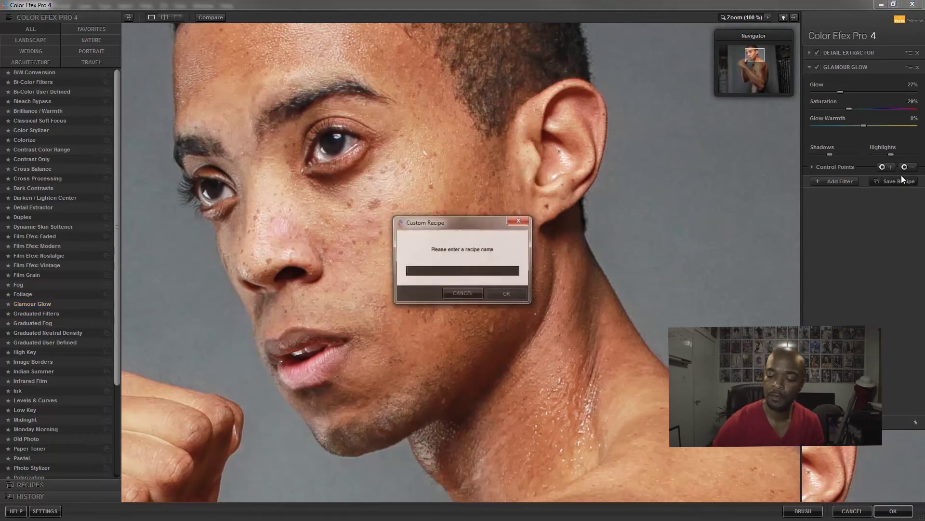
{"action": "left_click", "coordinate": [474, 295]}
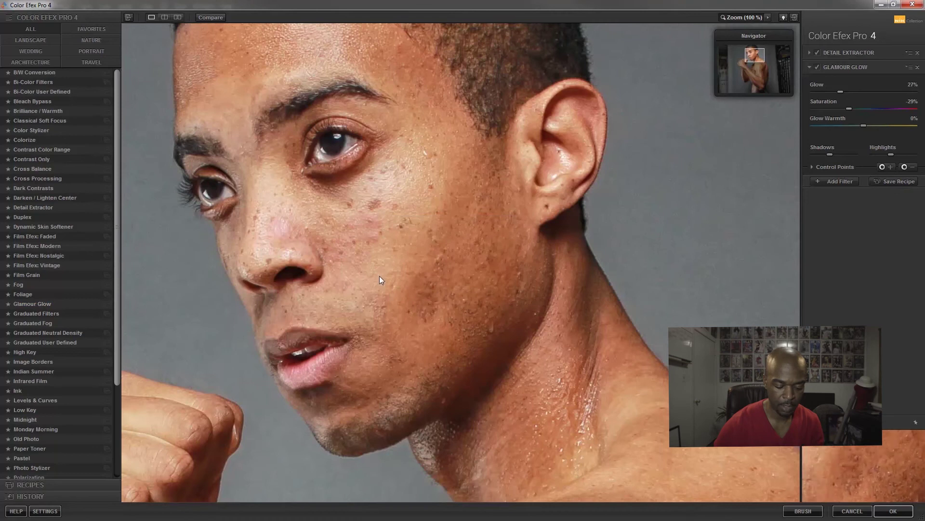
{"action": "left_click", "coordinate": [56, 485]}
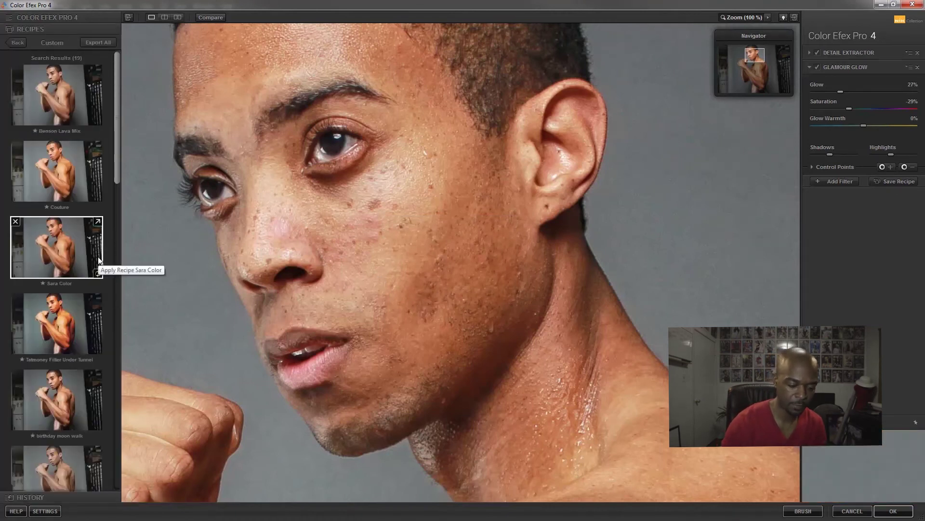
{"action": "left_click", "coordinate": [63, 110]}
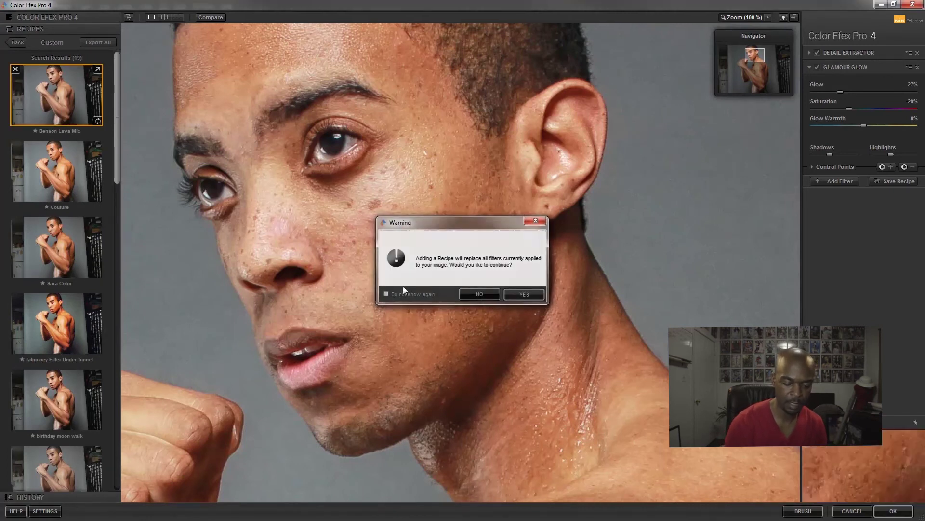
{"action": "left_click", "coordinate": [479, 294]}
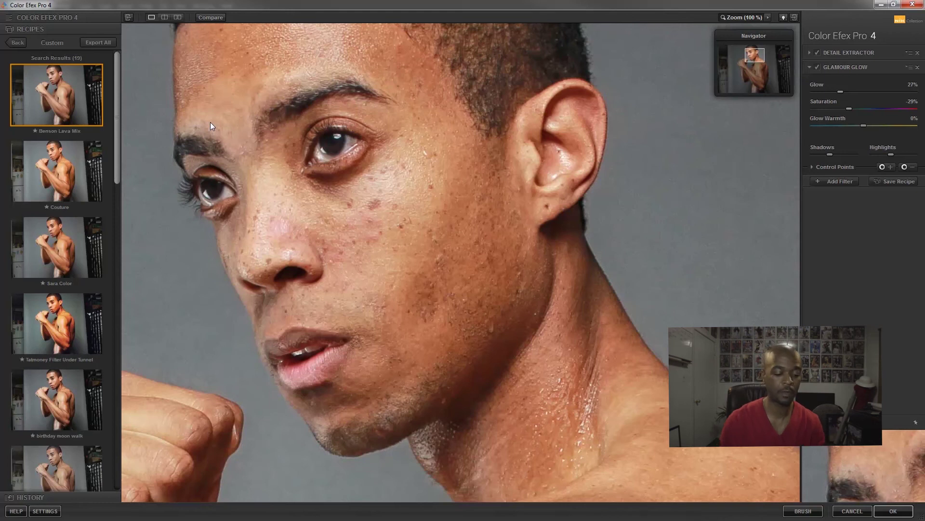
Review the recipe categories and filter history, and show the filter list for the Landscape category.
{"action": "left_click", "coordinate": [23, 42]}
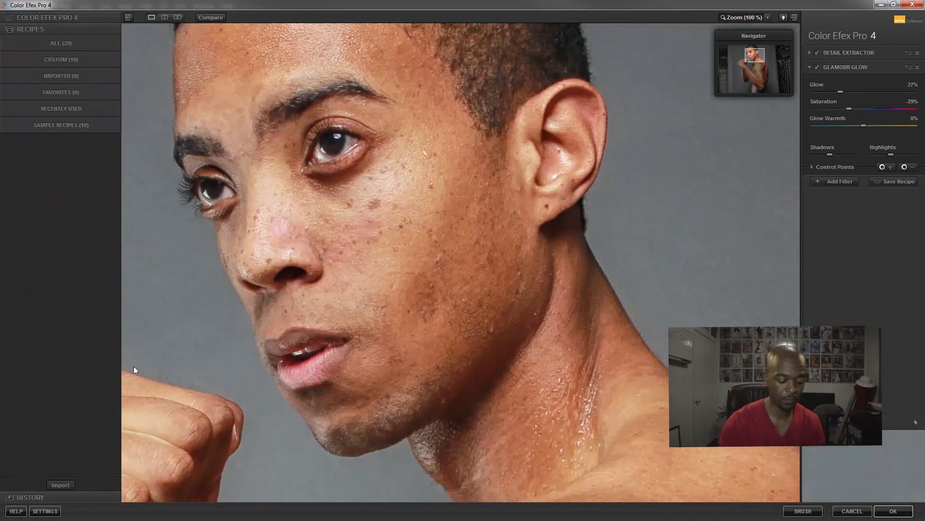
{"action": "left_click", "coordinate": [69, 498]}
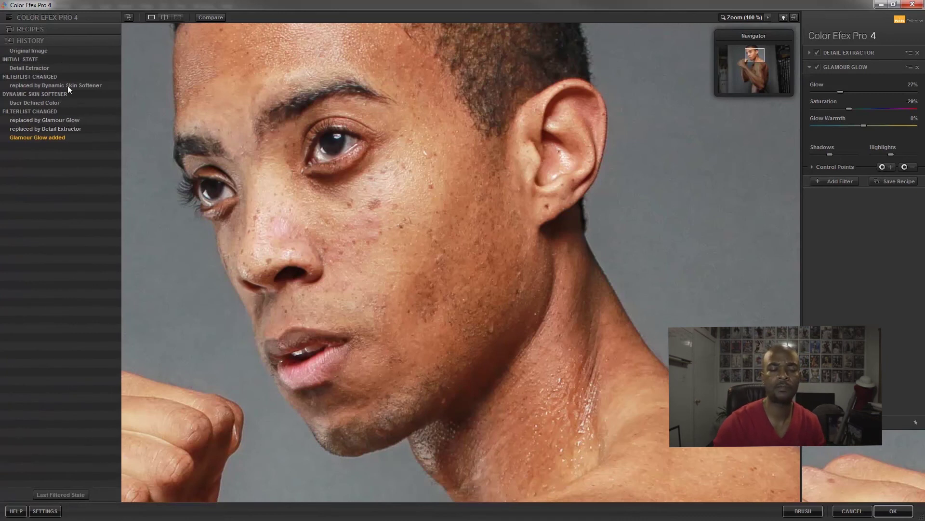
{"action": "left_click", "coordinate": [74, 30]}
{"action": "left_click", "coordinate": [75, 21]}
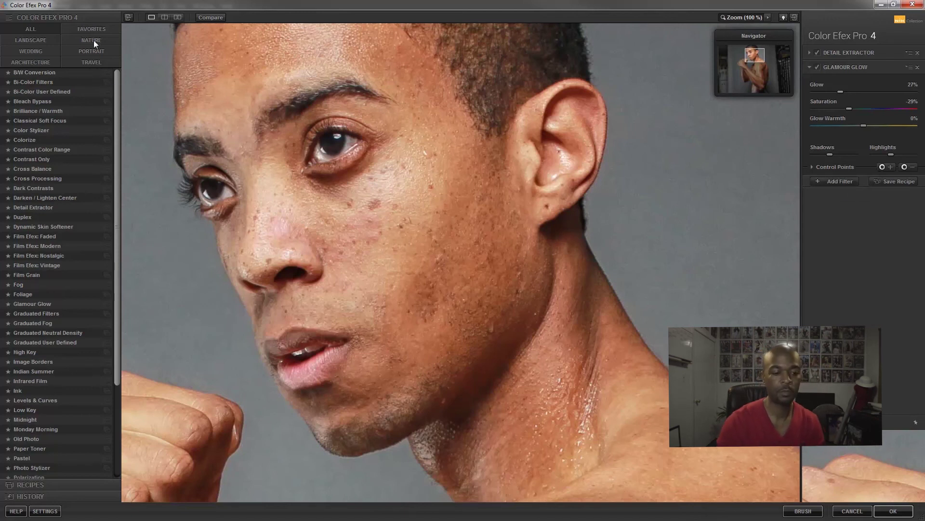
{"action": "left_click", "coordinate": [42, 41]}
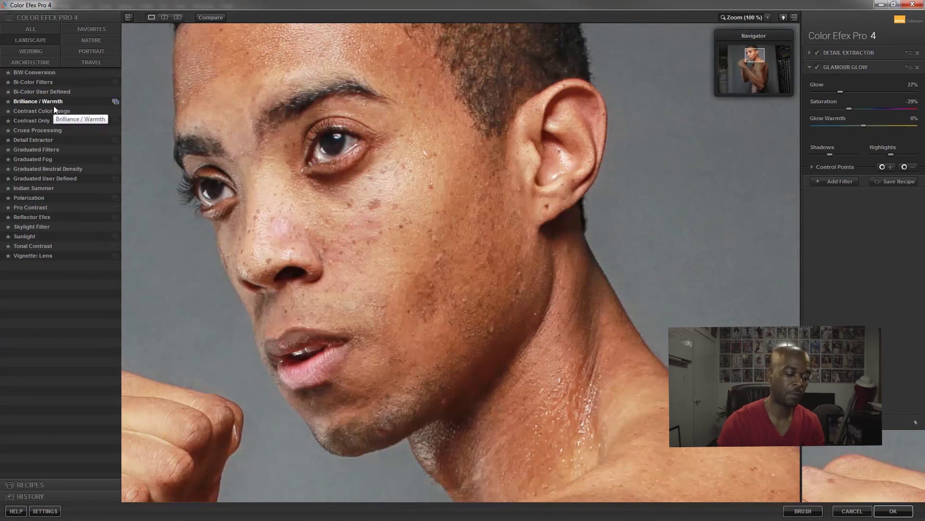
Browse the filter lists of the remaining categories, covering Wedding, Architecture, Nature, Portrait and Travel.
{"action": "left_click", "coordinate": [43, 51]}
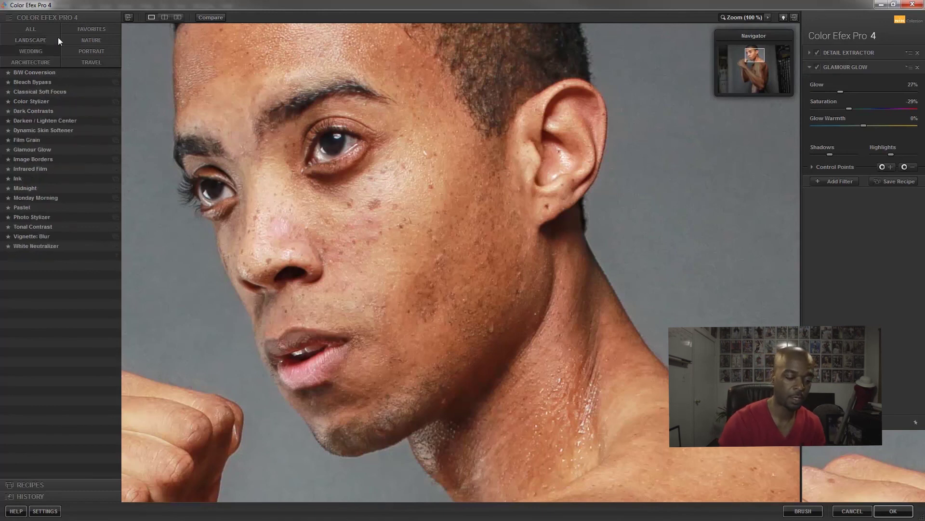
{"action": "left_click", "coordinate": [51, 53]}
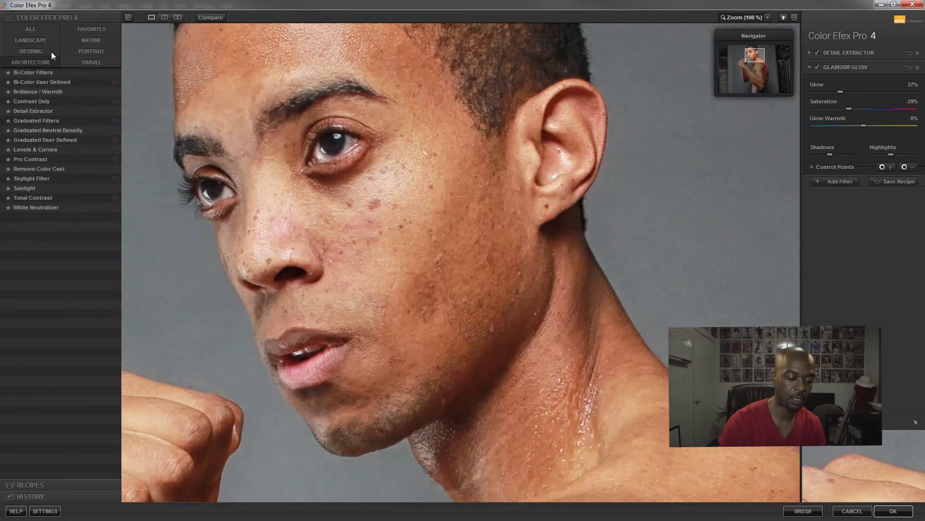
{"action": "left_click", "coordinate": [103, 39]}
{"action": "left_click", "coordinate": [102, 52]}
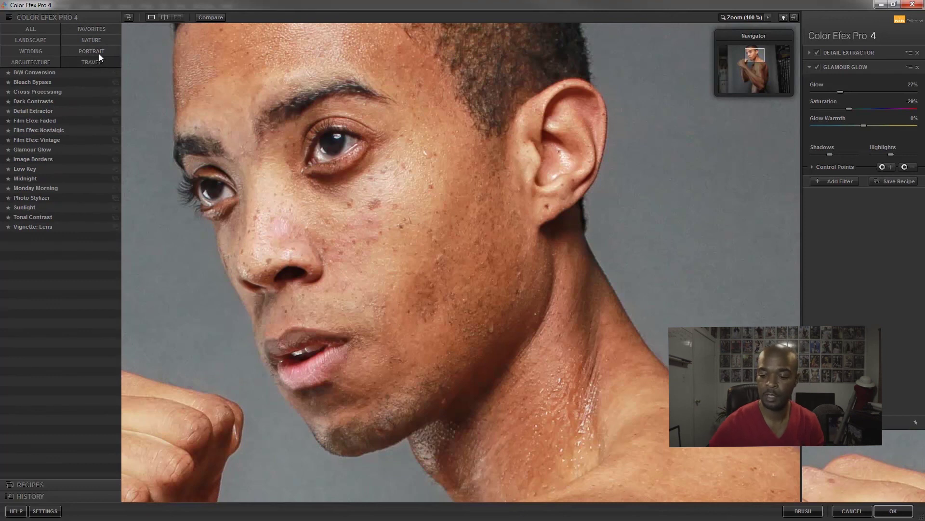
Cancel the stacked Detail Extractor and Glamour Glow filters and return to the boxer photo in Photoshop.
{"action": "left_click", "coordinate": [848, 511]}
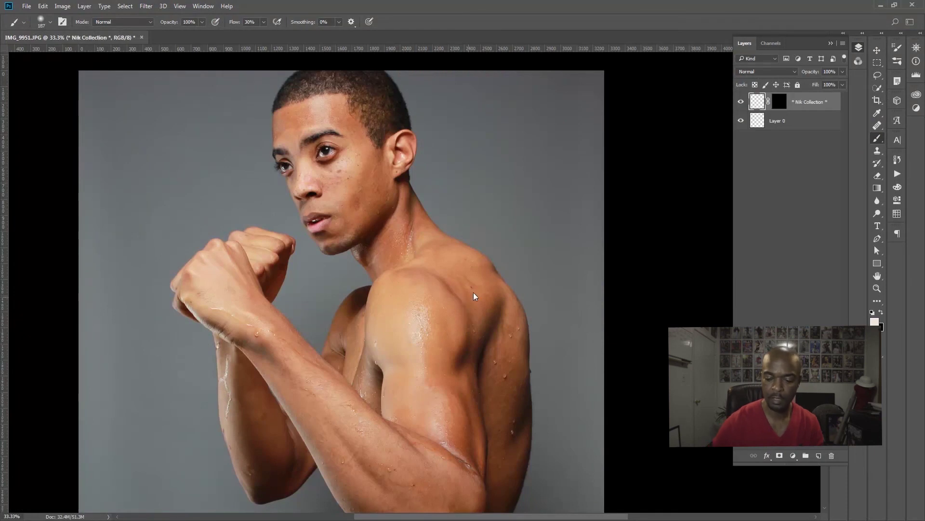
{"action": "key", "text": "ctrl+alt+f"}
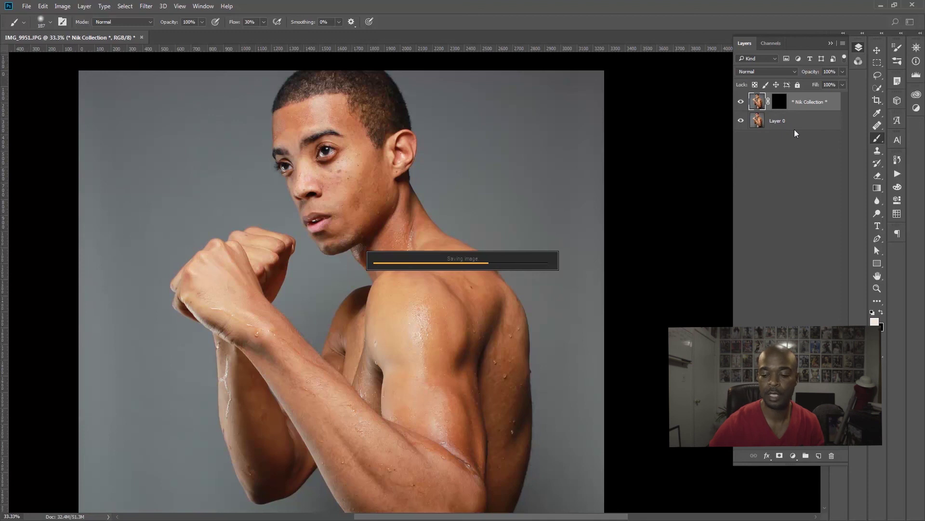
{"action": "key", "text": "ctrl"}
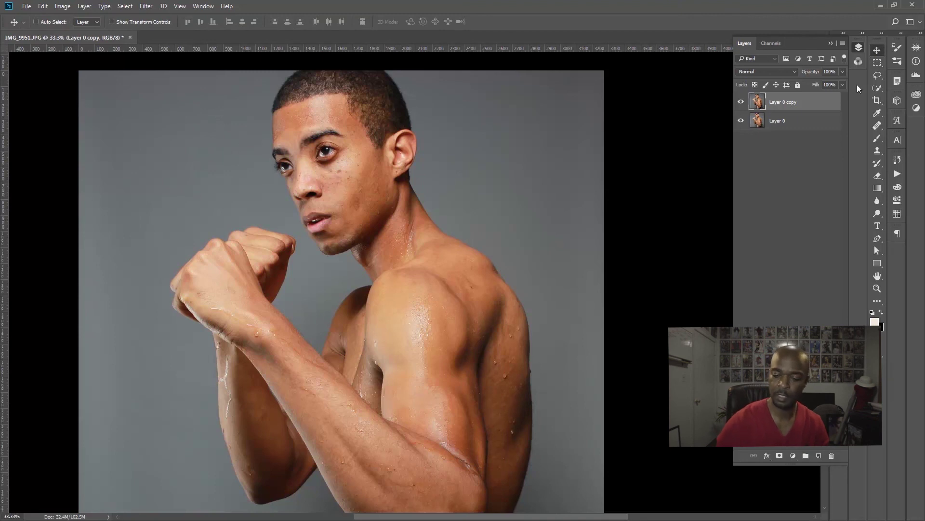
Collapse the layer list and fit the whole boxer photo on screen.
{"action": "left_click", "coordinate": [831, 43]}
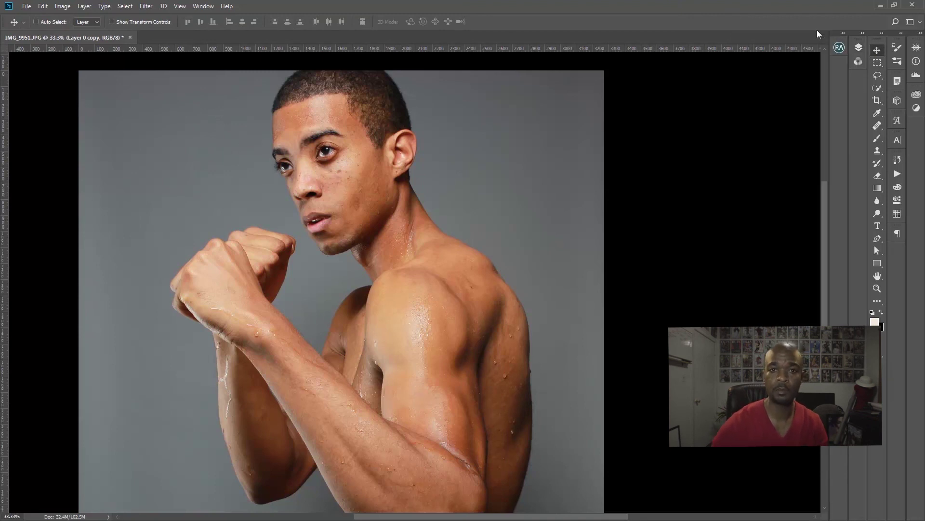
{"action": "left_click_drag", "start_coordinate": [823, 191], "coordinate": [823, 203]}
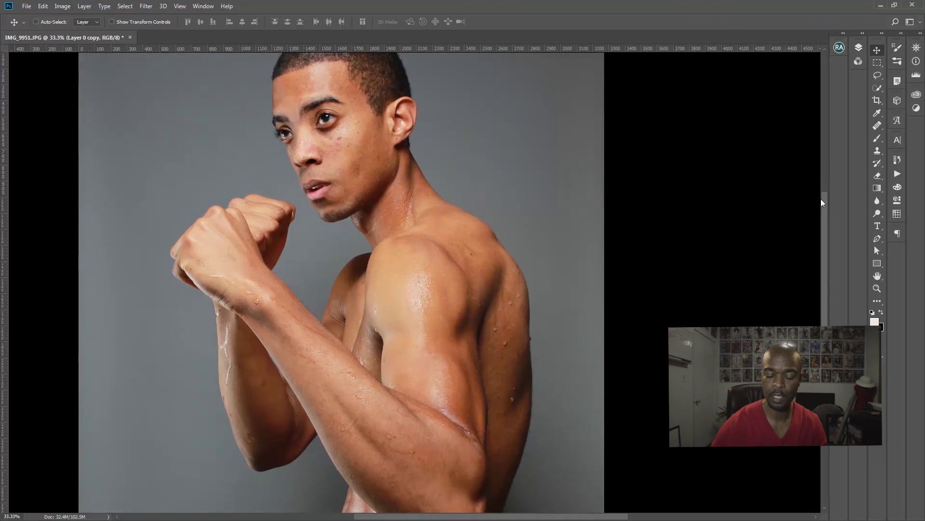
{"action": "key", "text": "ctrl"}
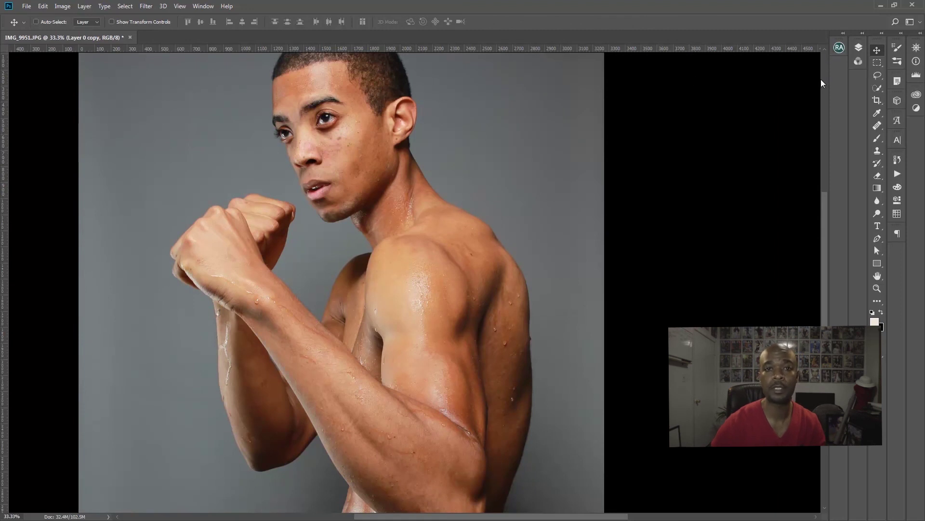
{"action": "left_click", "coordinate": [179, 6]}
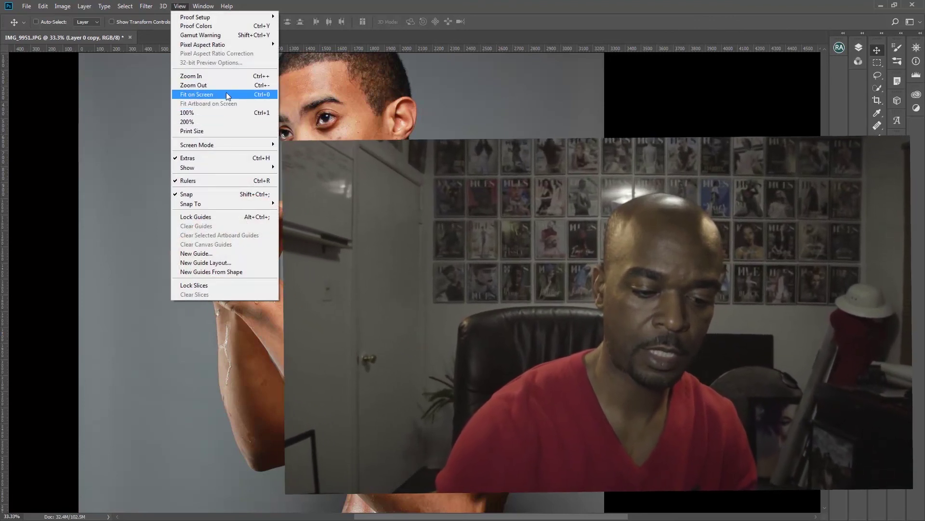
{"action": "left_click", "coordinate": [226, 94]}
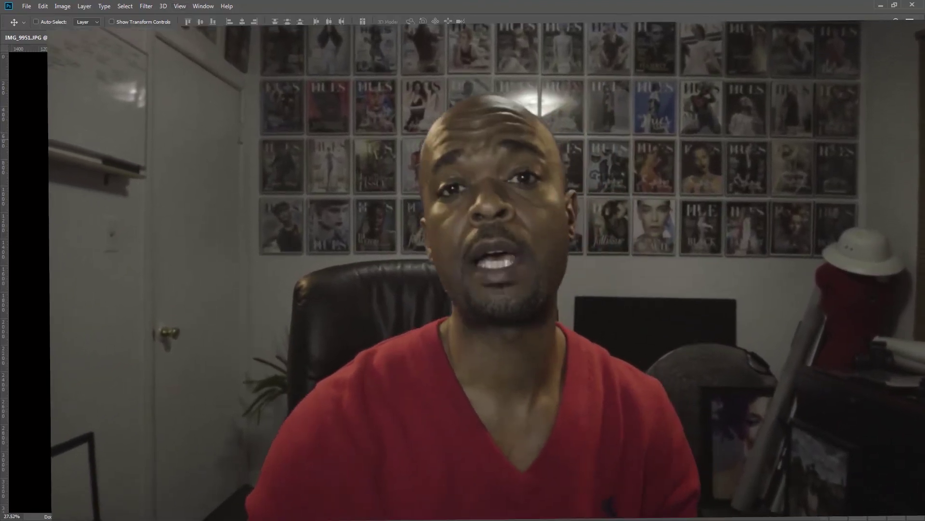